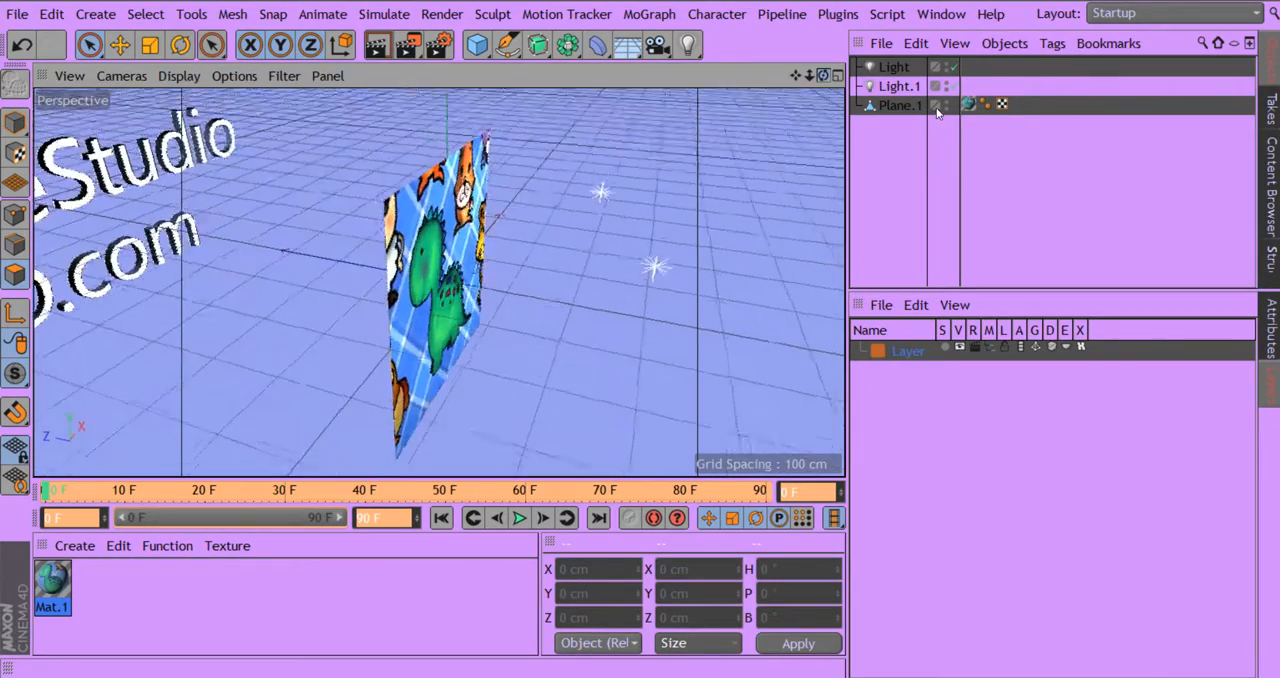
- Duplicate the object Light and move the copy about 763 cm along the Z axis to the other side of the textured plane
left_click_drag(937, 113, 898, 87)
left_click(889, 69)
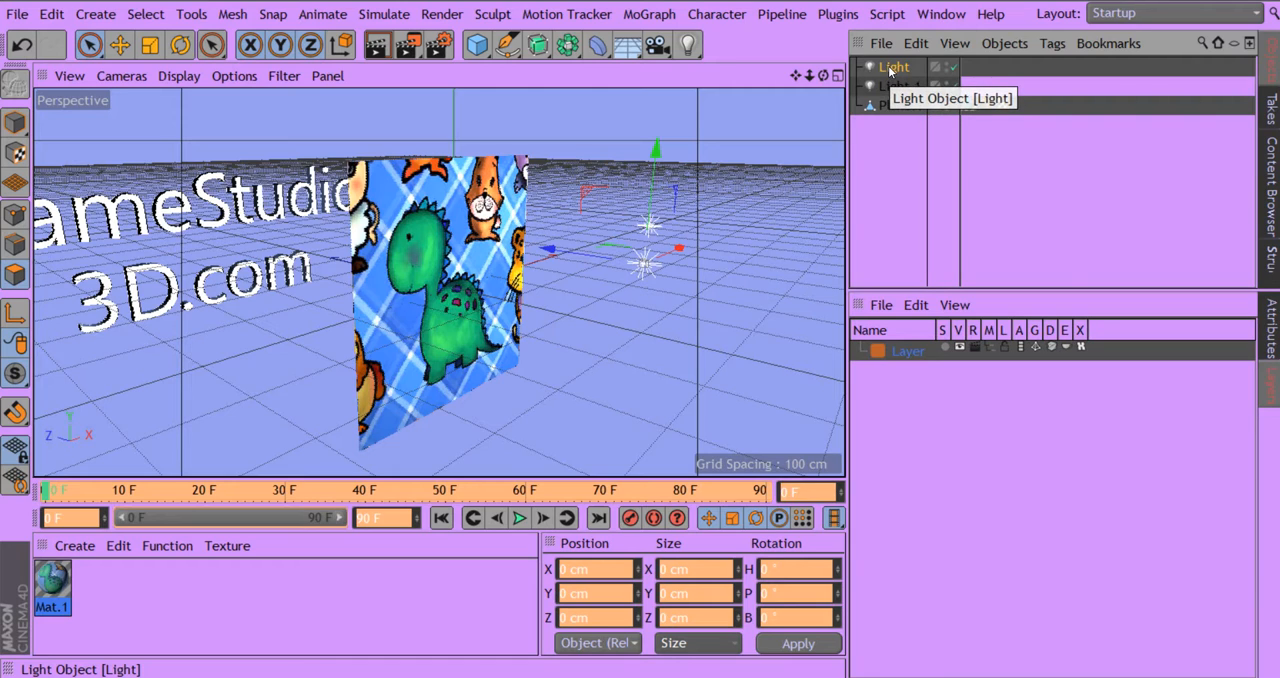
left_click(892, 69)
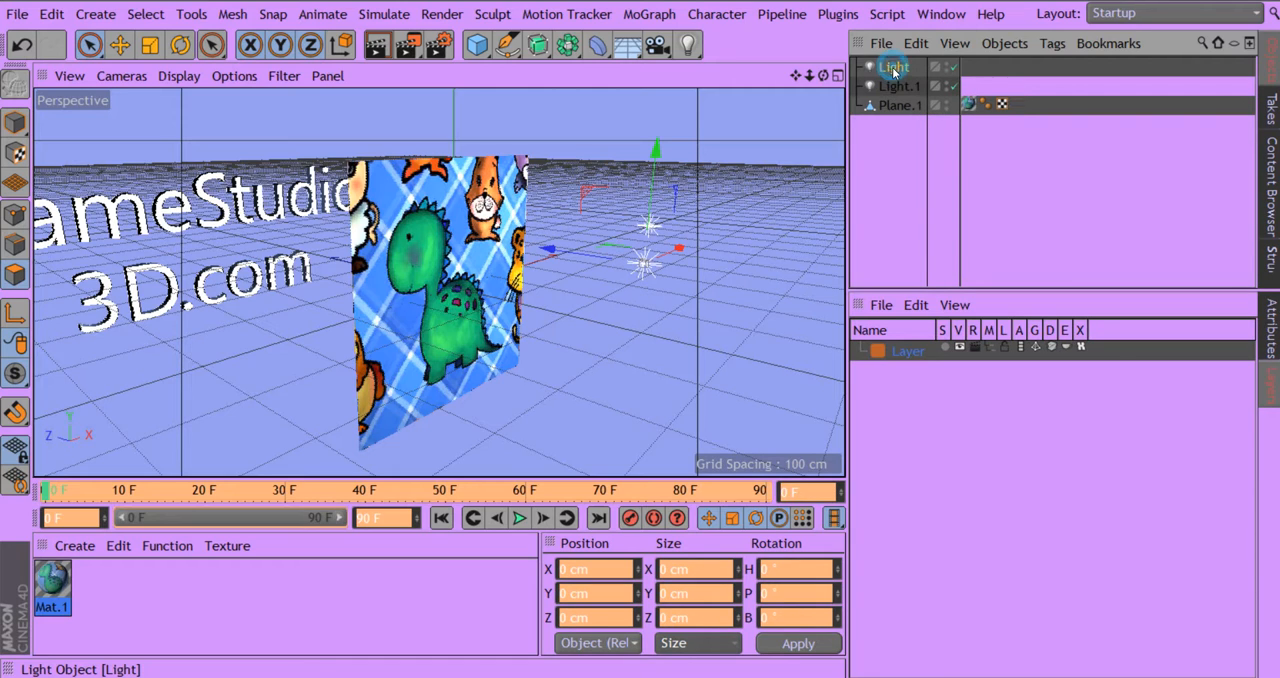
left_click_drag(893, 70, 897, 86)
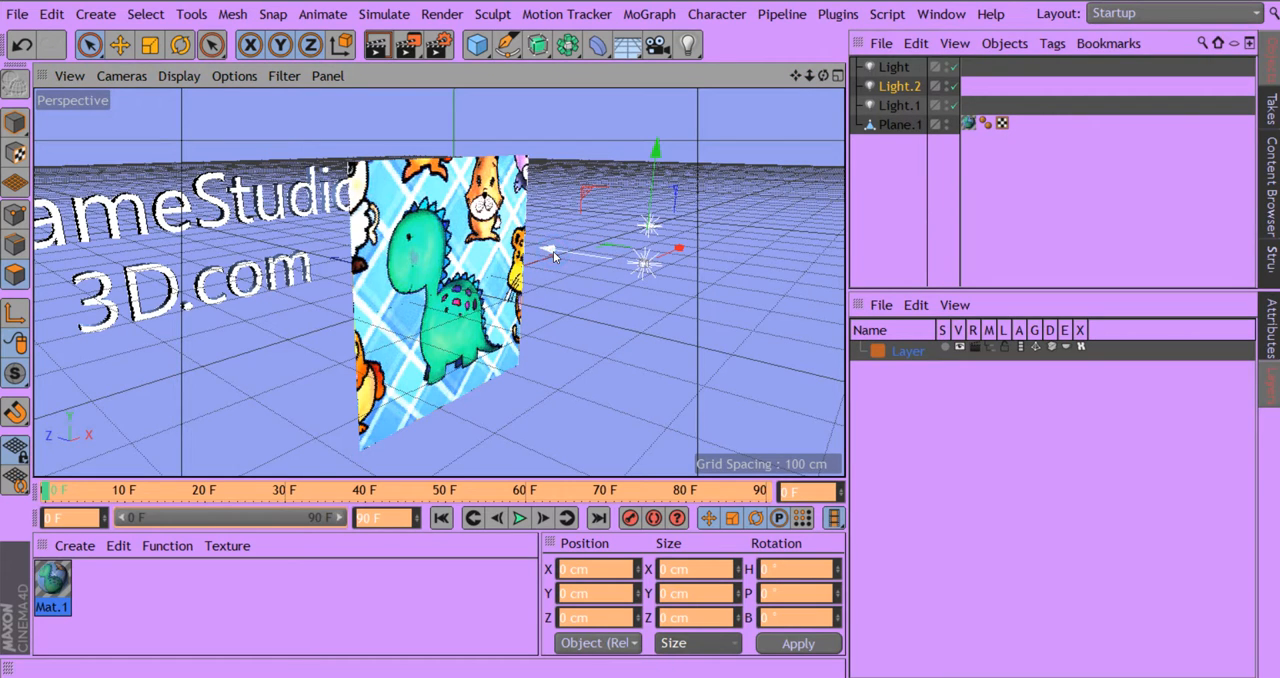
left_click_drag(553, 251, 229, 228)
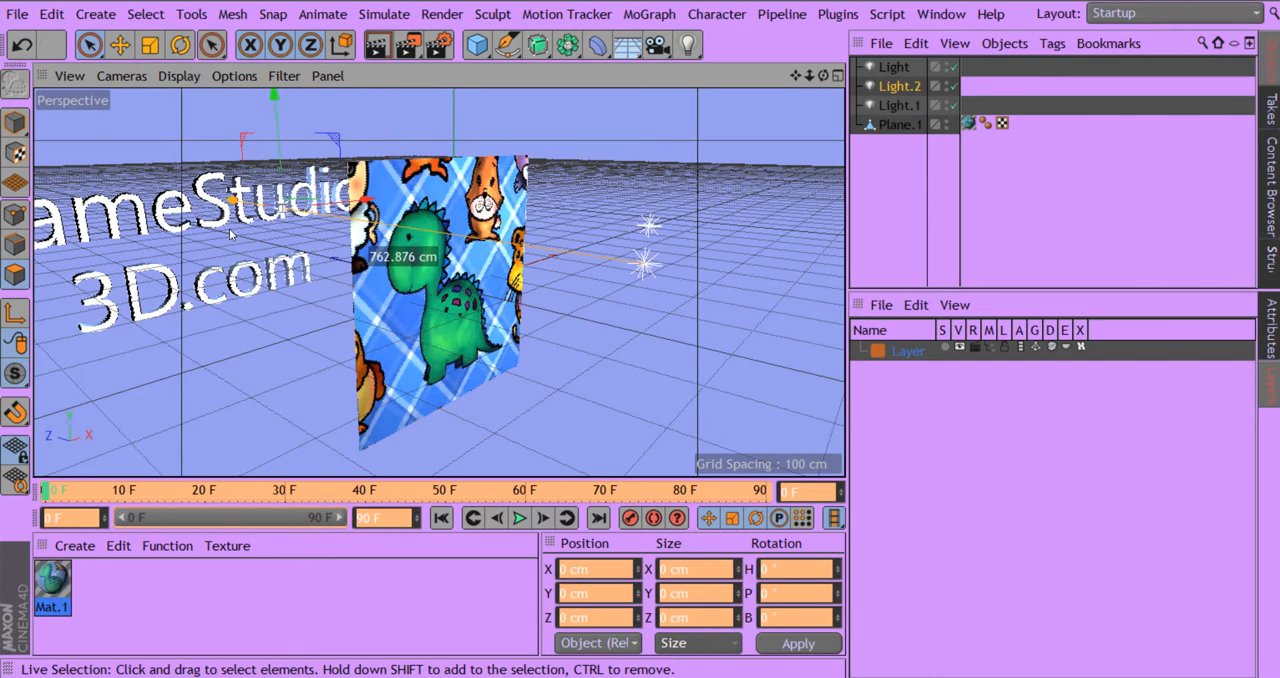
- Fine-tune the copied light's height and shift it along the Z axis closer to the back of the plane
left_click_drag(823, 76, 938, 67)
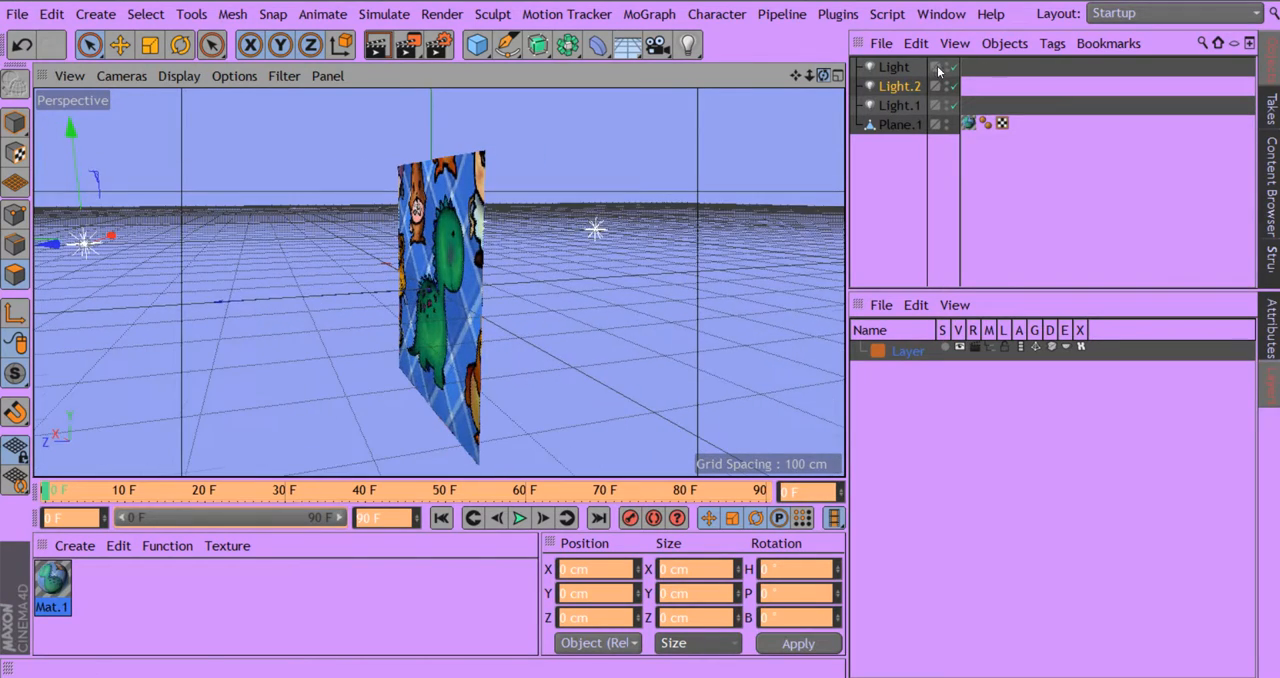
left_click_drag(76, 137, 84, 152)
left_click_drag(796, 76, 880, 80)
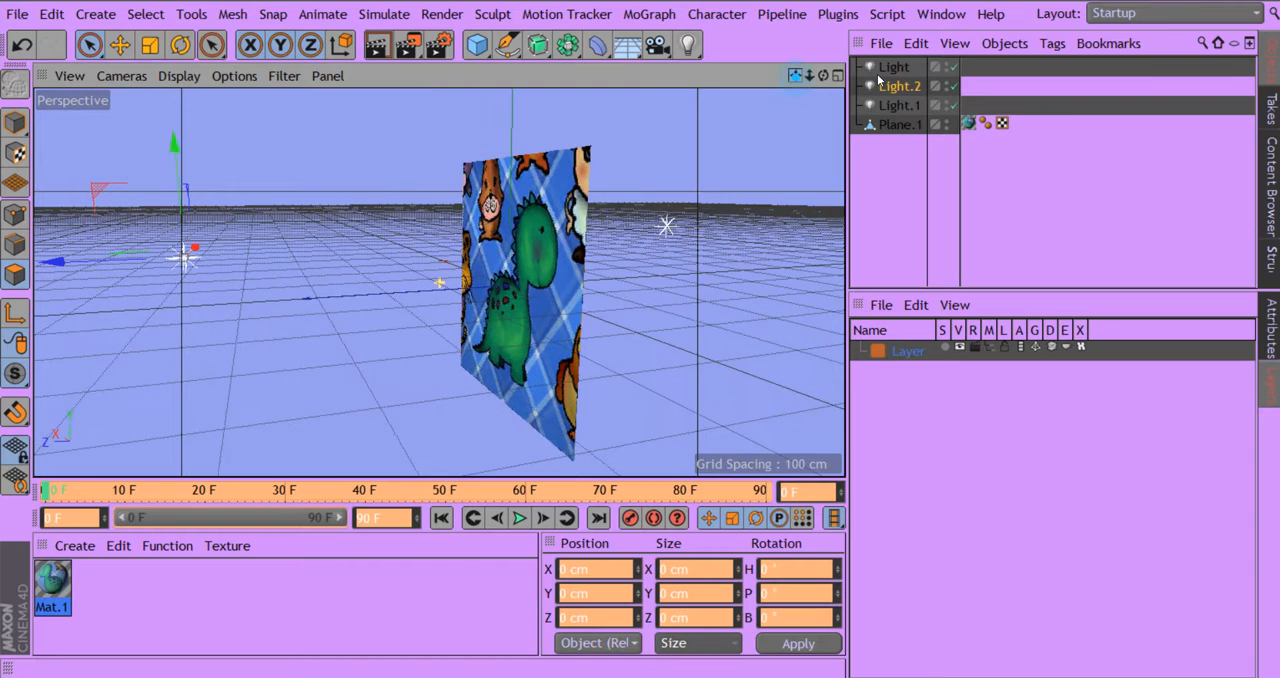
left_click_drag(54, 268, 193, 299)
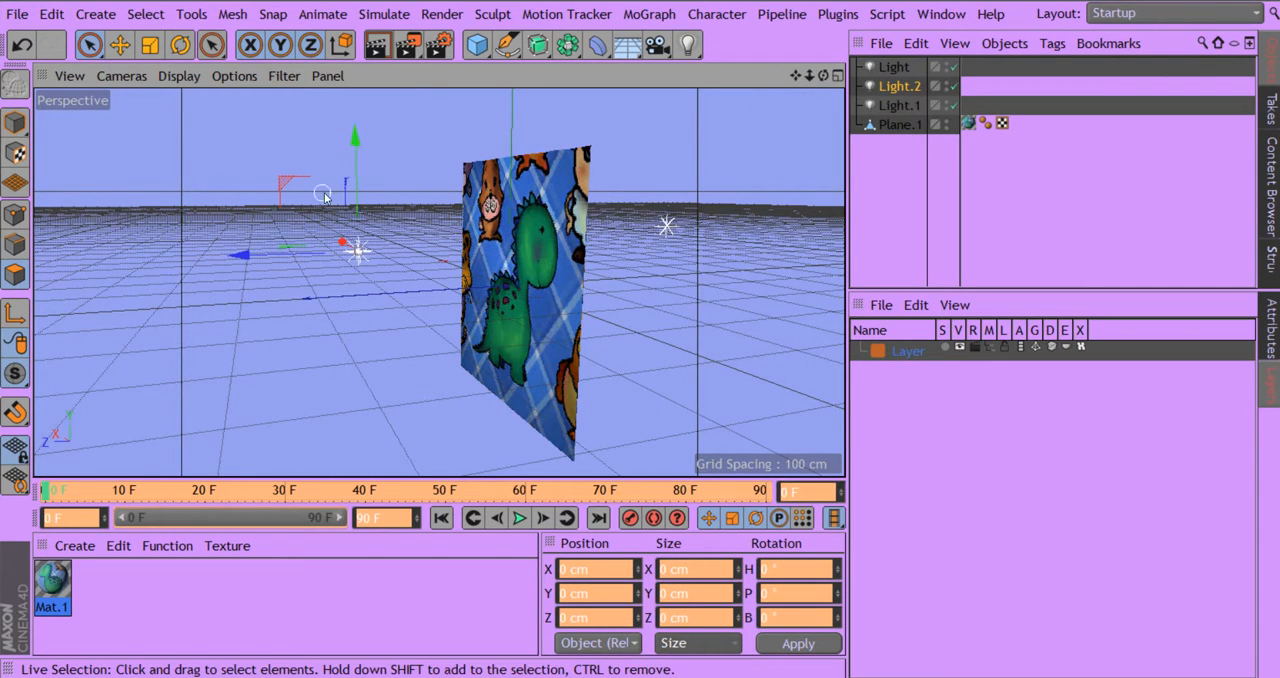
left_click_drag(356, 155, 356, 175)
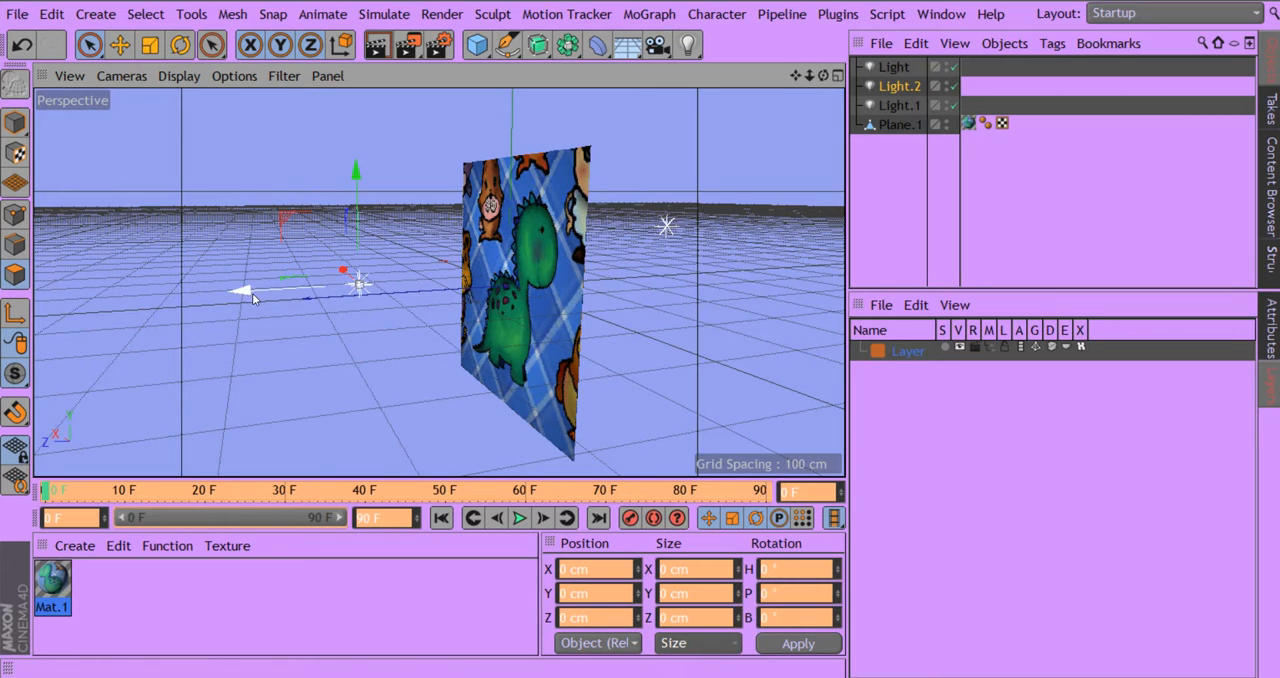
left_click_drag(245, 301, 187, 300)
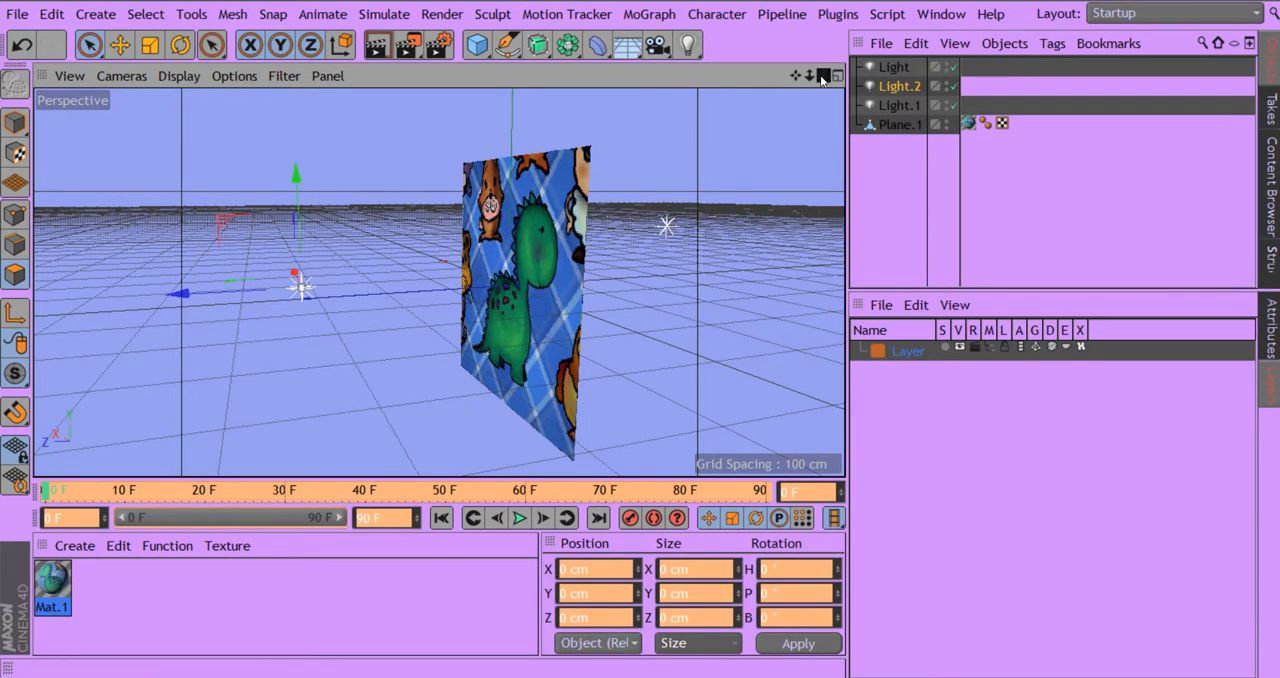
- Duplicate Light.2 and move the copy along the X axis so the two lights sit side by side behind the plane
left_click_drag(822, 75, 850, 97)
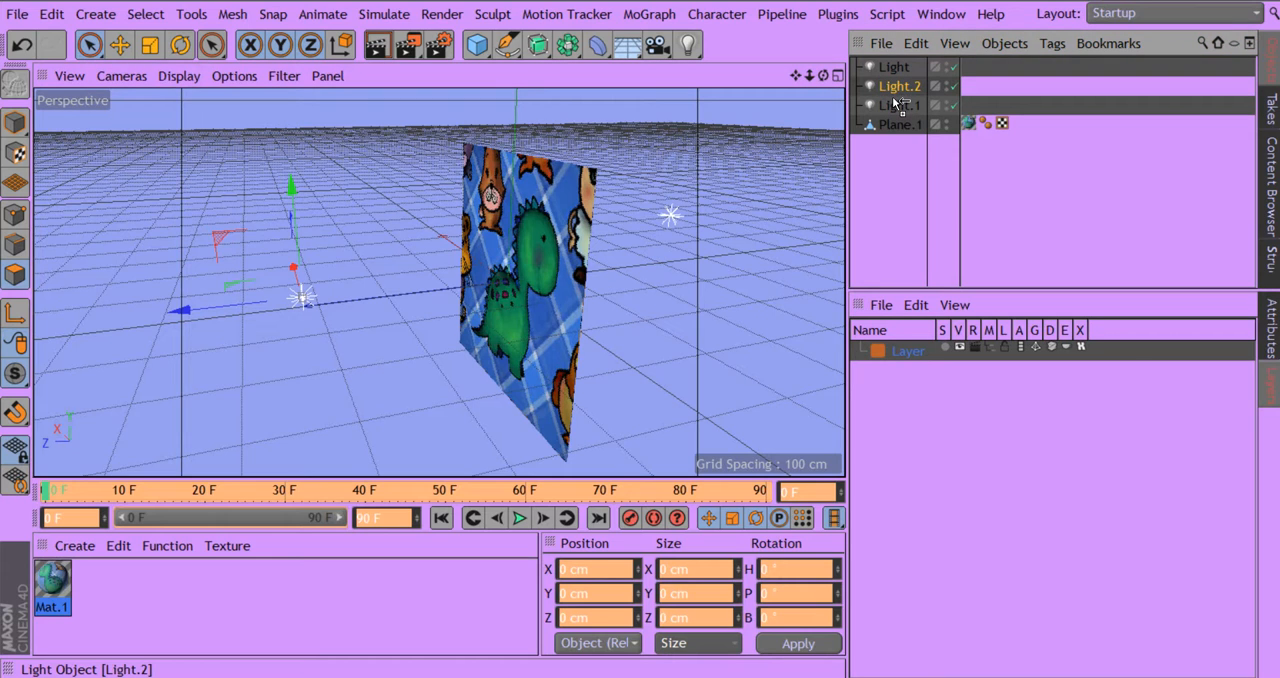
left_click_drag(895, 103, 893, 100, "ctrl")
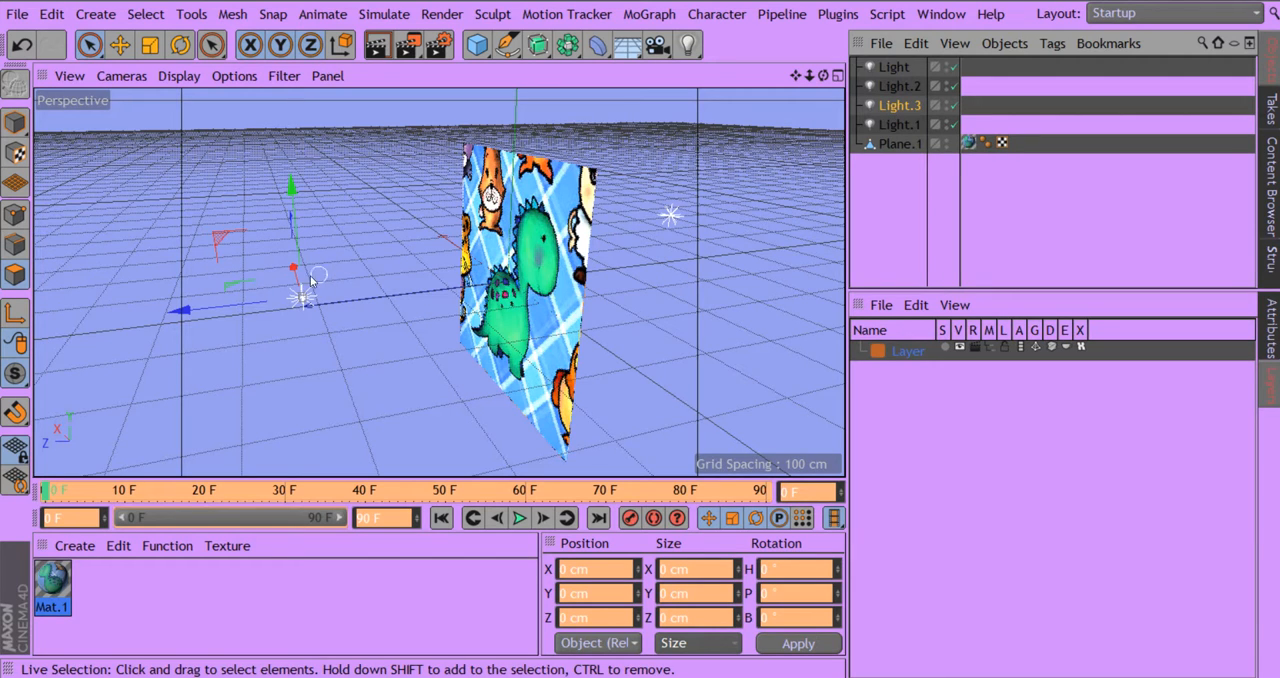
left_click_drag(311, 281, 328, 356)
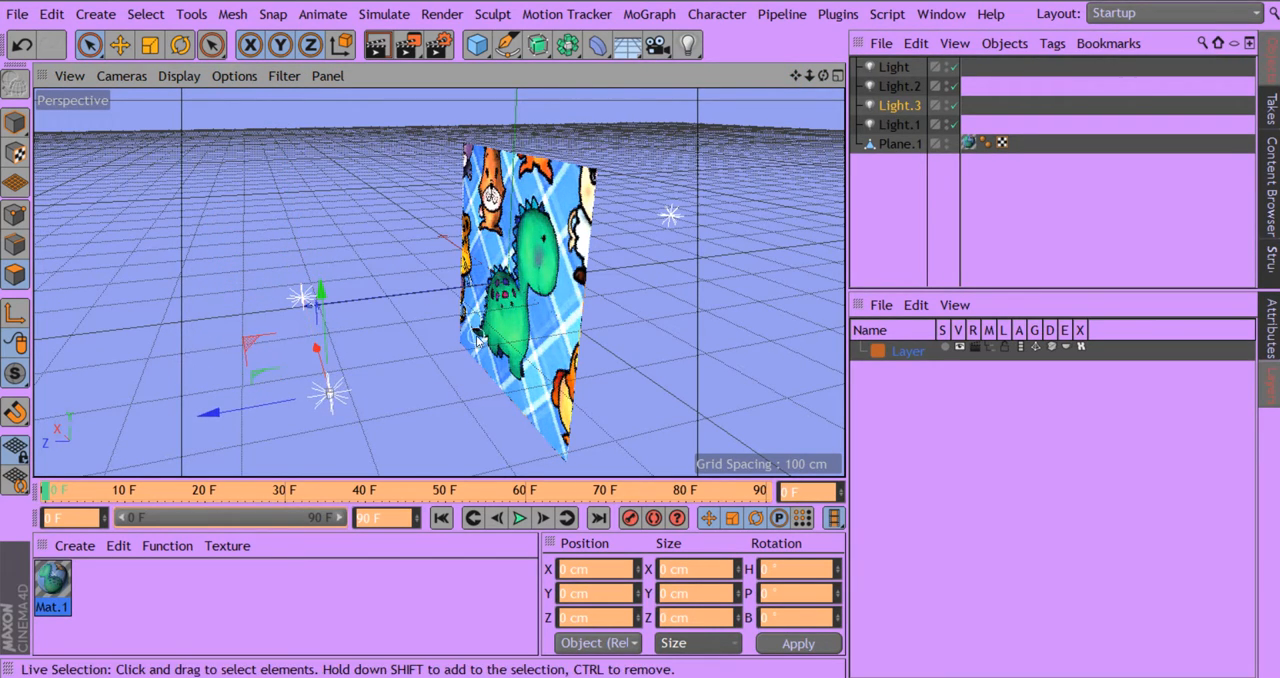
- Move Light.2 away from Light.3 behind the plane to spread the back lighting
left_click_drag(822, 75, 974, 70)
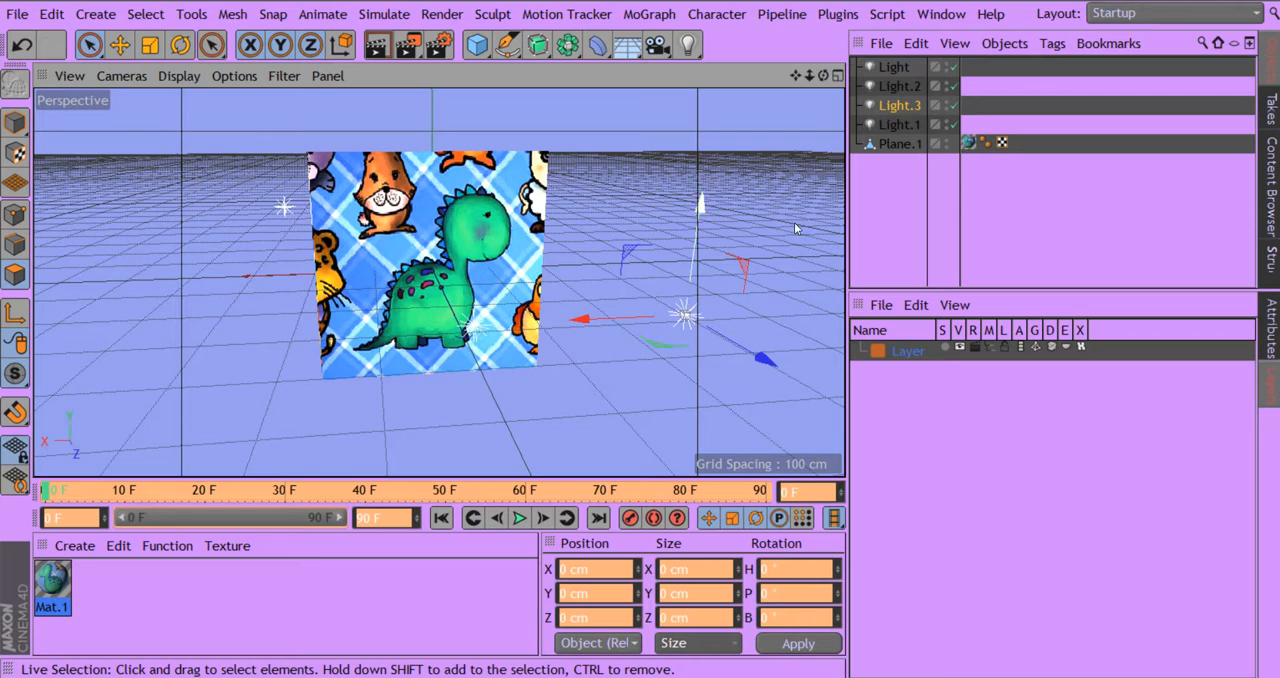
left_click(894, 67)
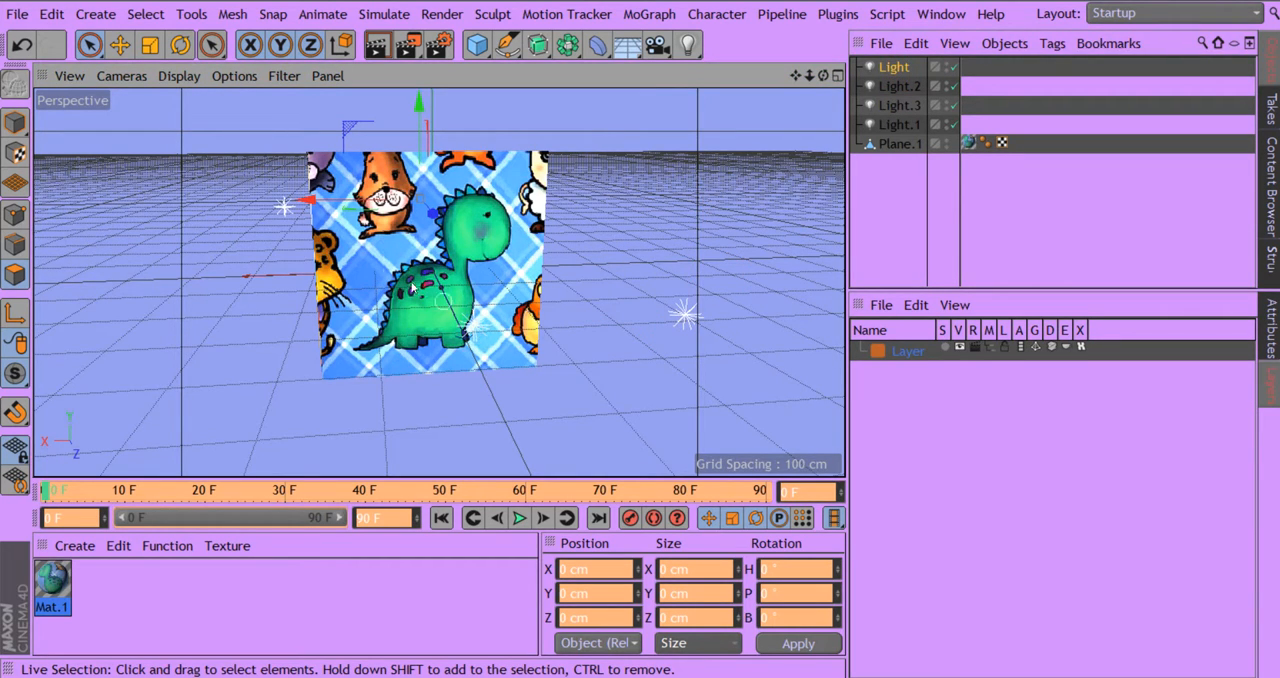
left_click(899, 86)
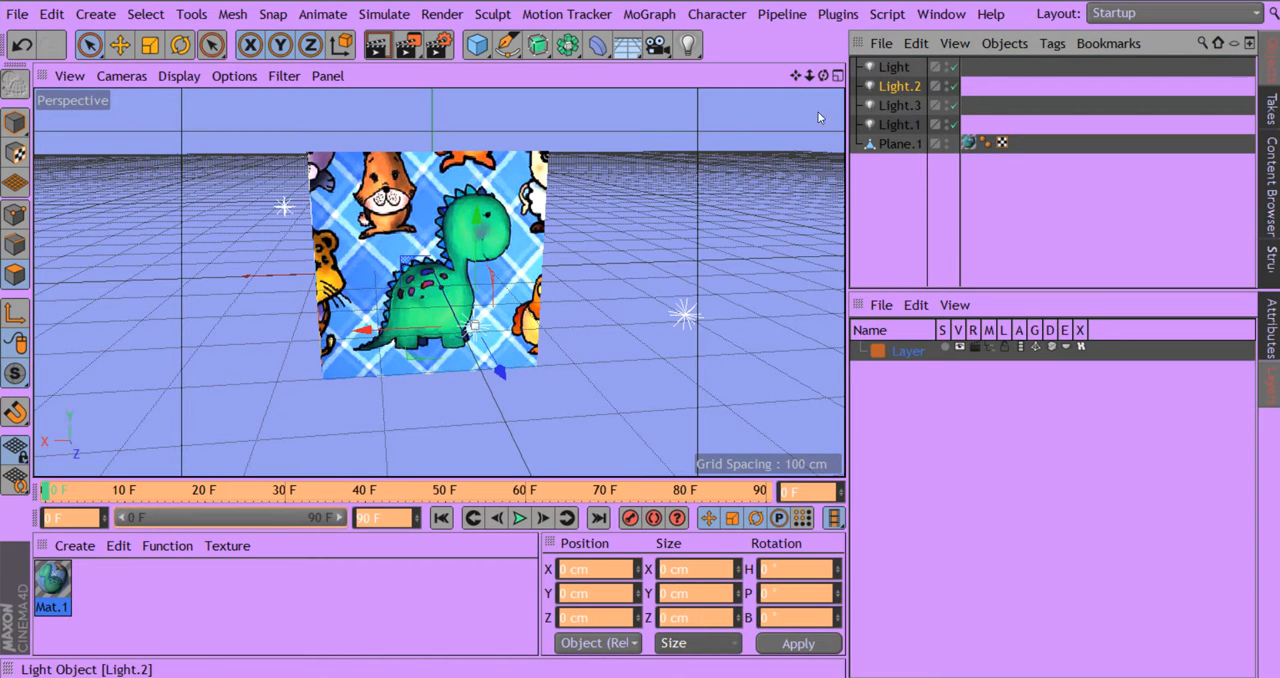
left_click_drag(388, 296, 245, 258)
- Activate the Live Selection tool
left_click_drag(823, 76, 511, 75)
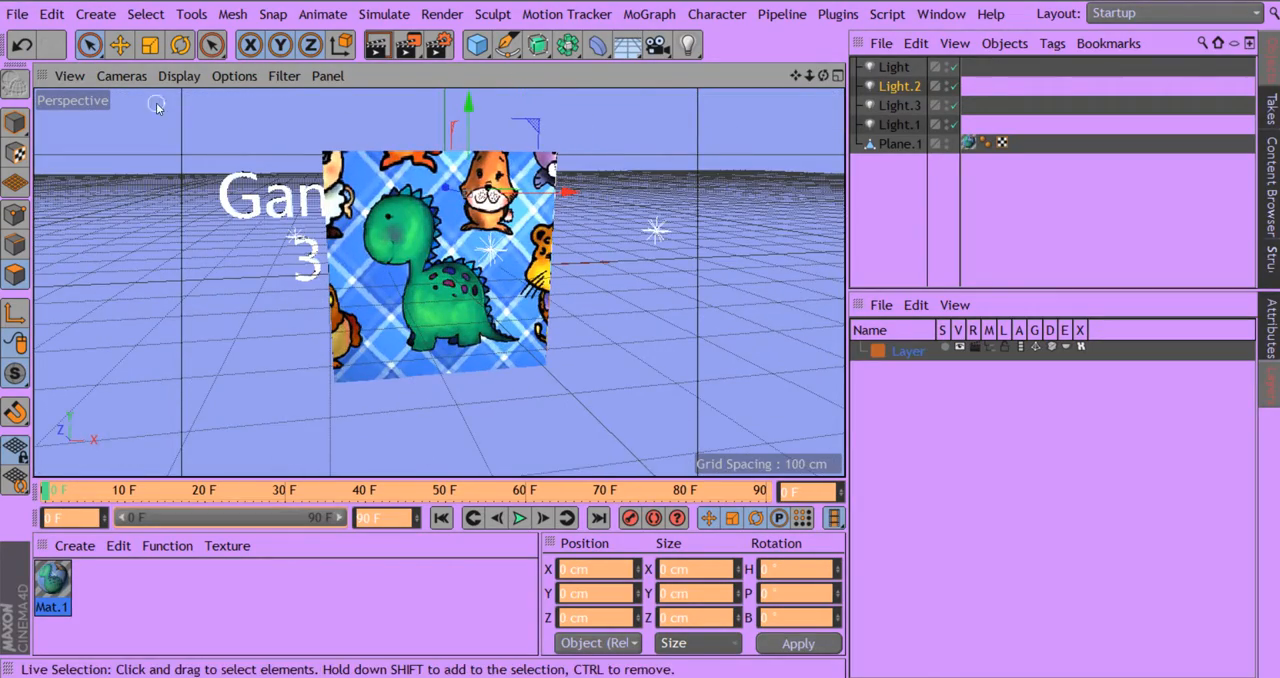
left_click(90, 46)
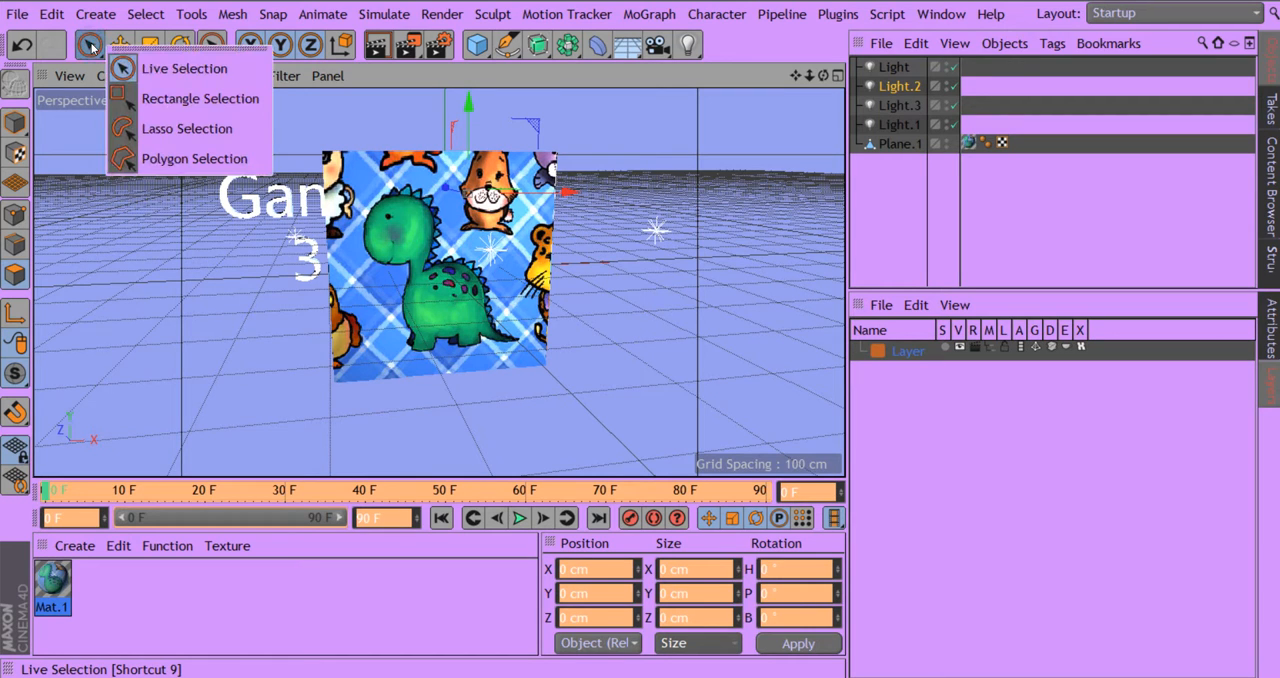
left_click(146, 69)
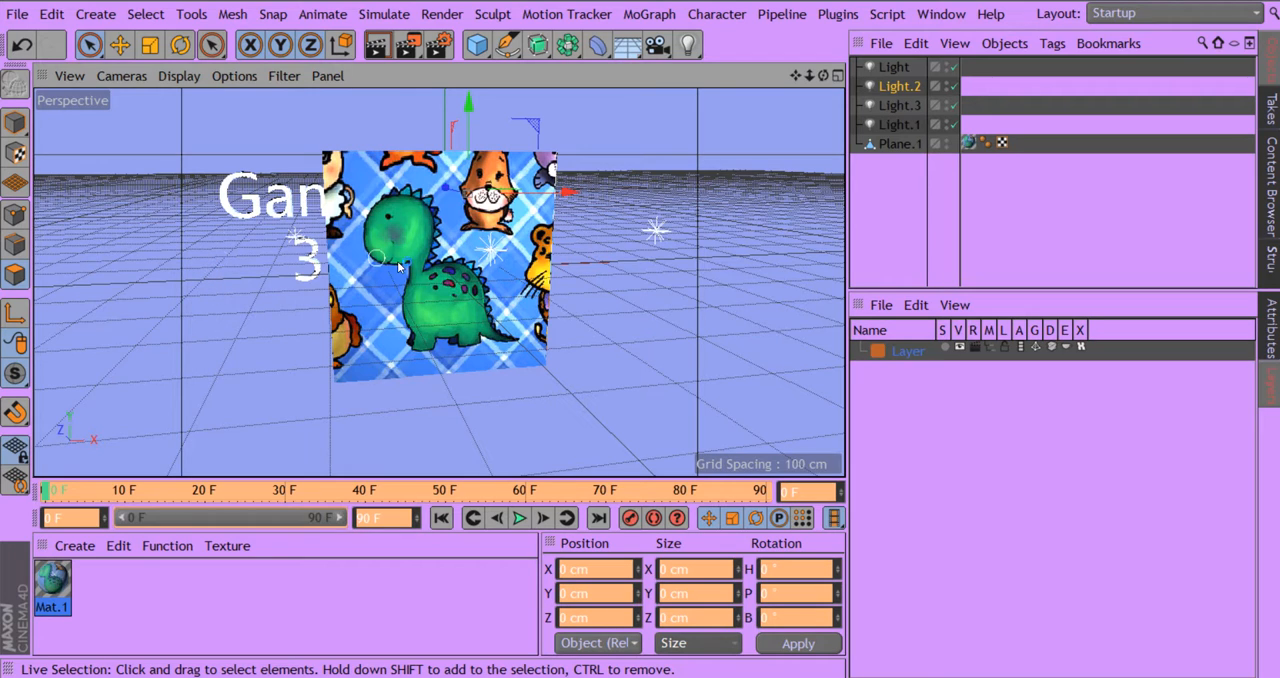
left_click(88, 44)
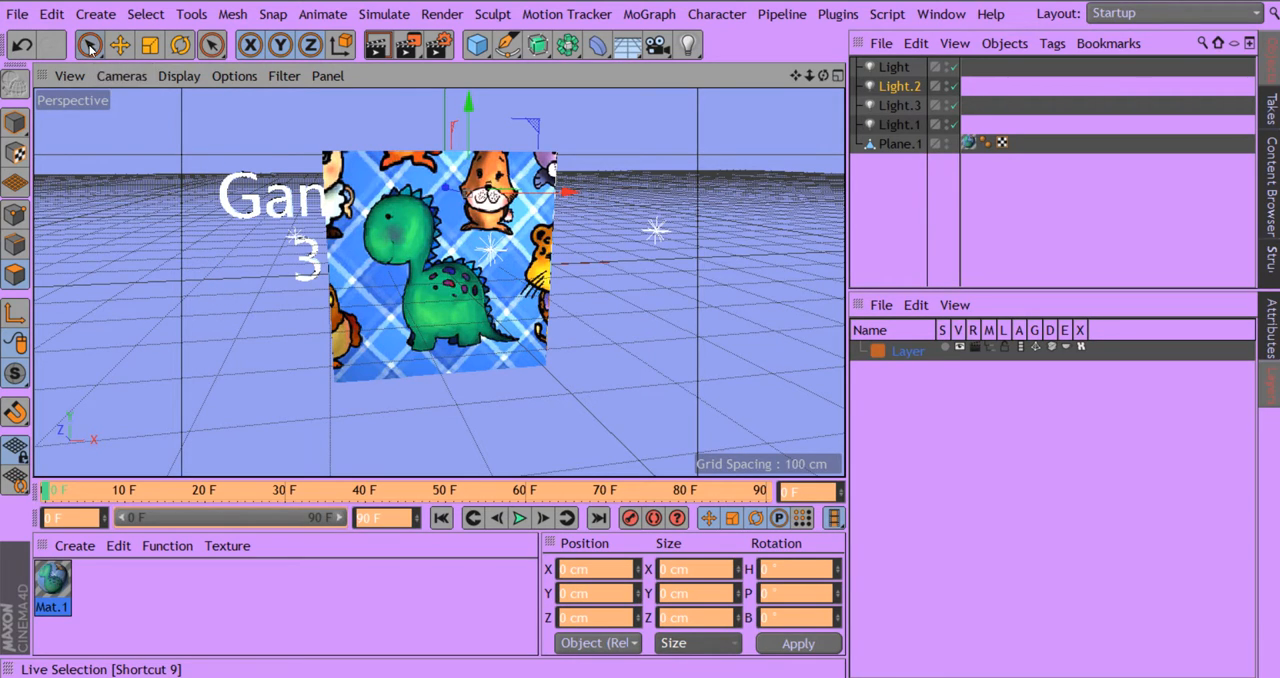
left_click(152, 72)
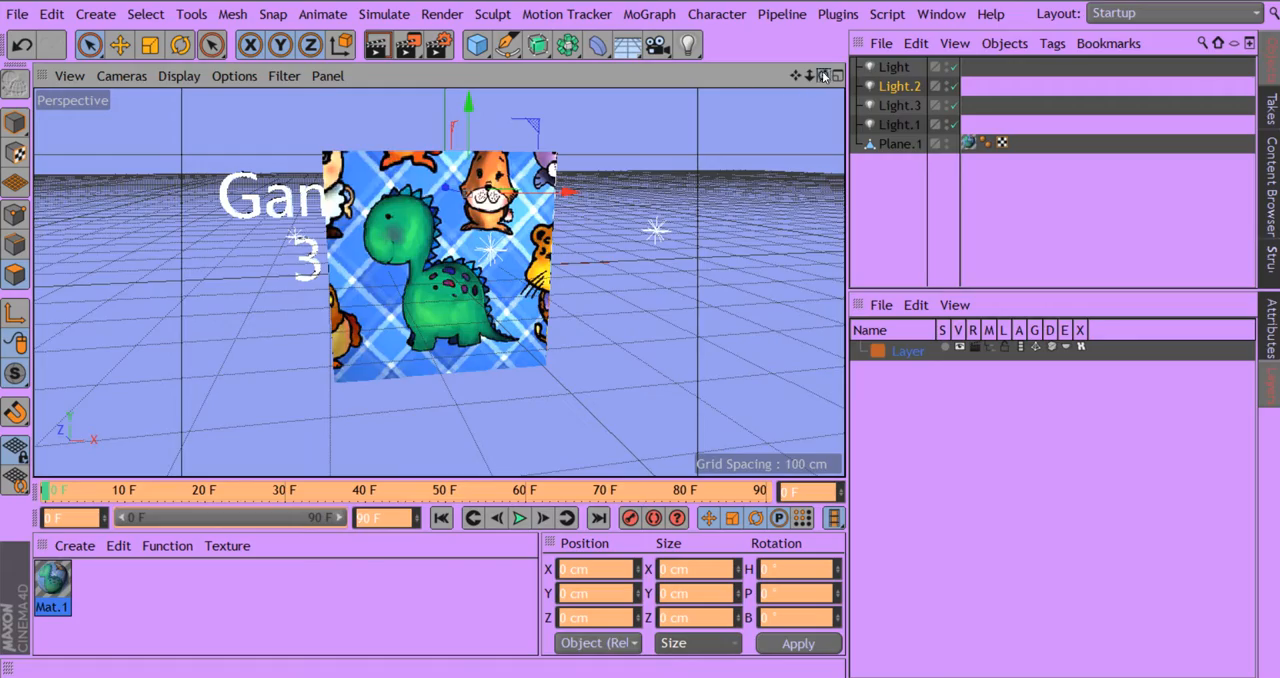
- Select the textured plane object Plane.1 for polygon editing
left_click_drag(823, 76, 718, 104)
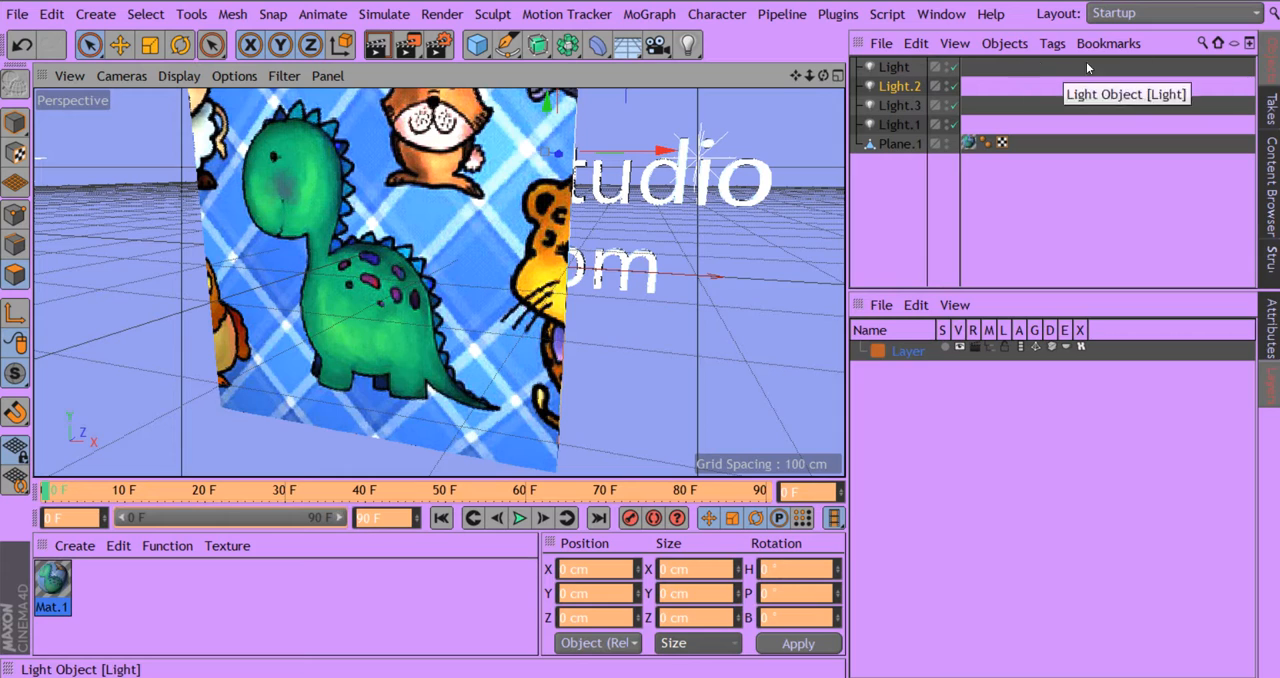
left_click(886, 68)
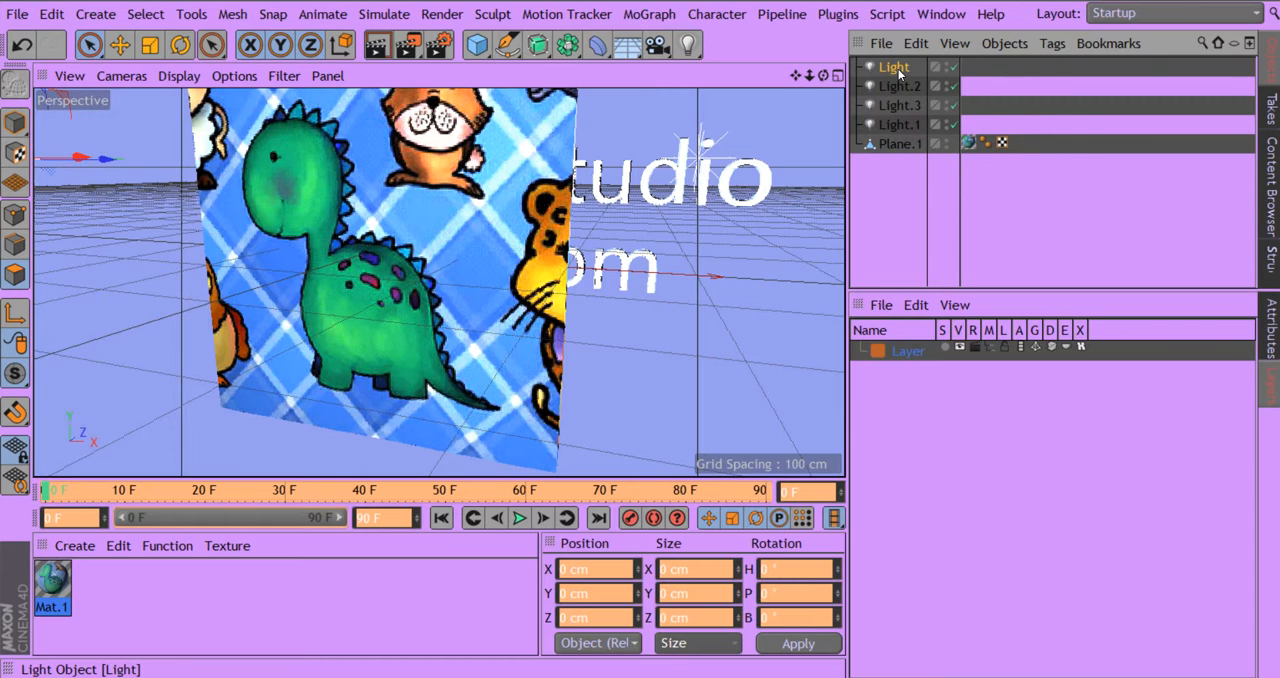
left_click(234, 77)
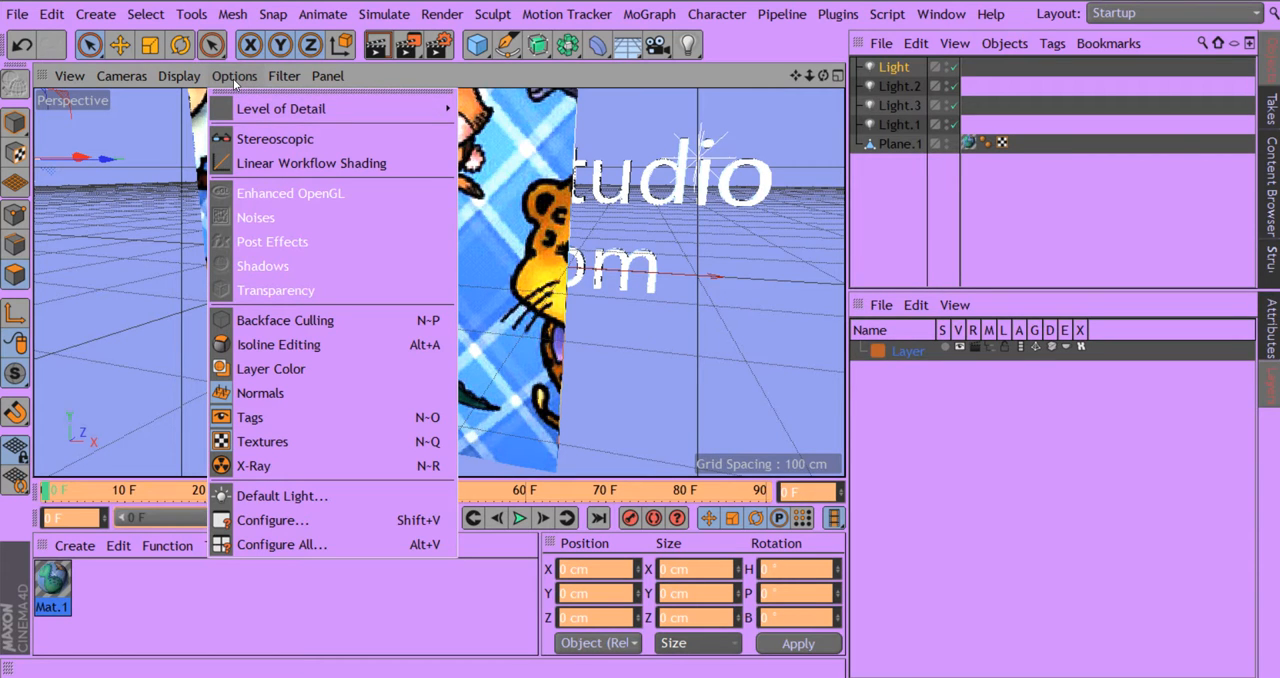
left_click(284, 76)
left_click(884, 78)
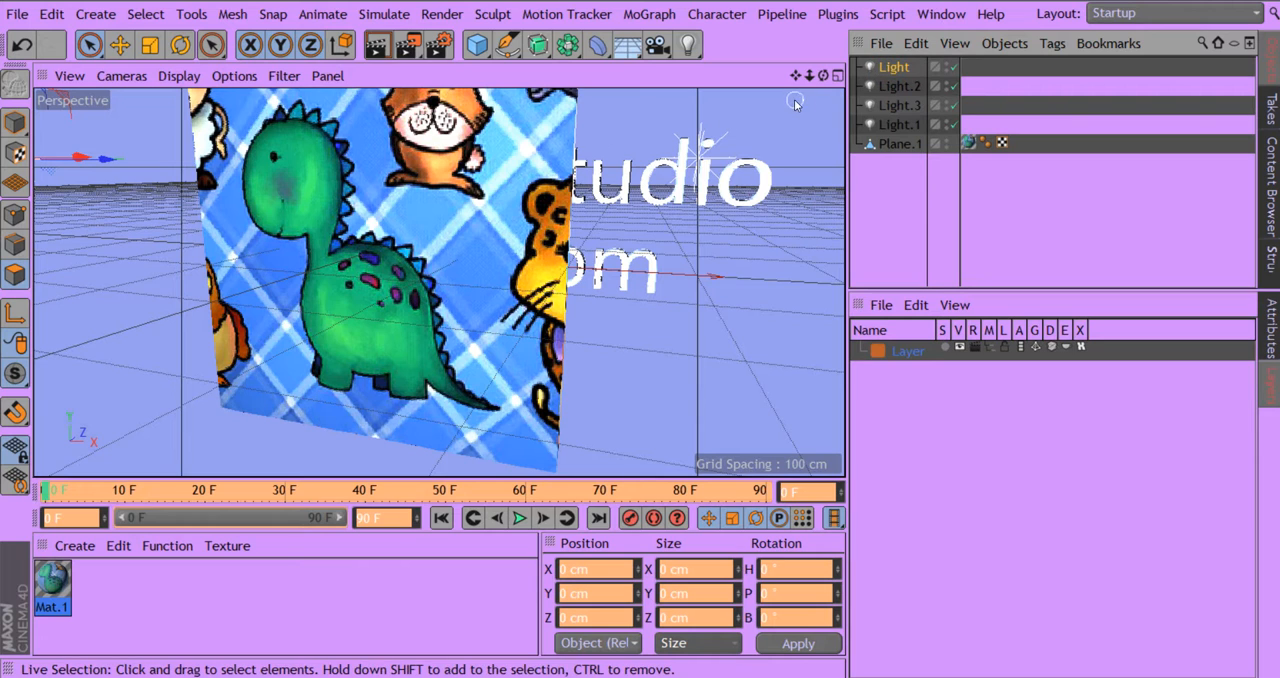
left_click(895, 146)
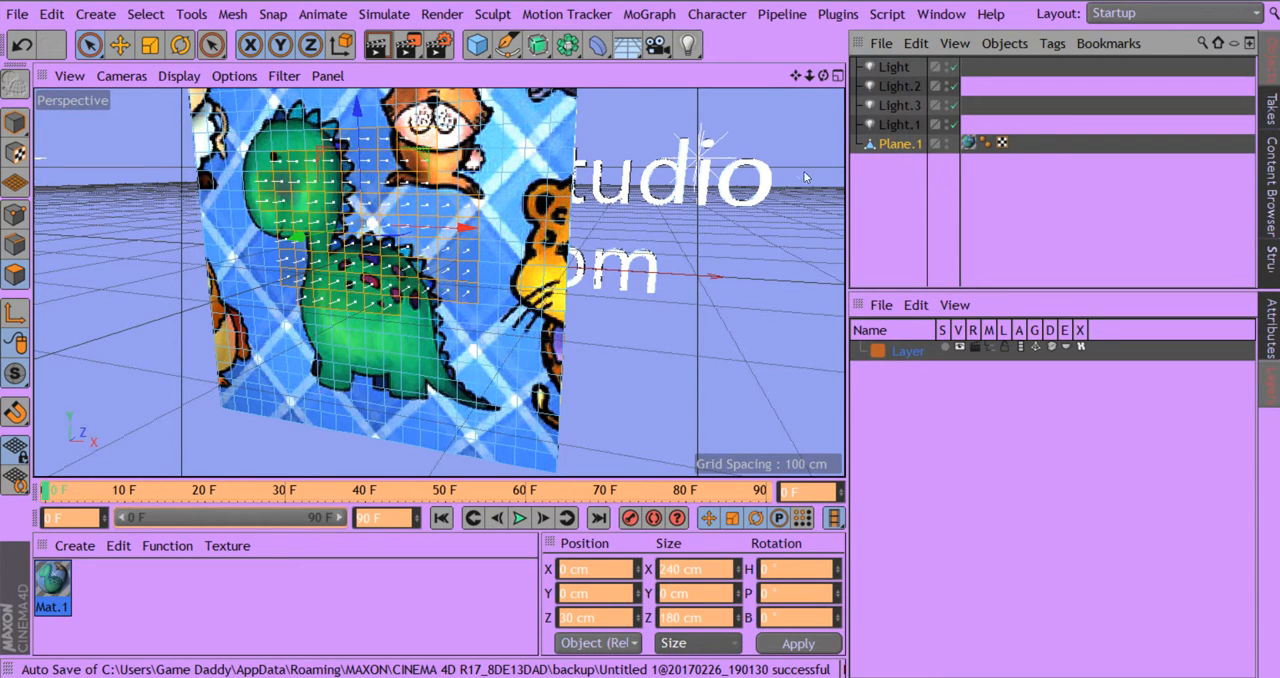
- Clear the existing polygon selection and paint a new Live Selection over most of the plane's polygons
left_click_drag(825, 75, 940, 83)
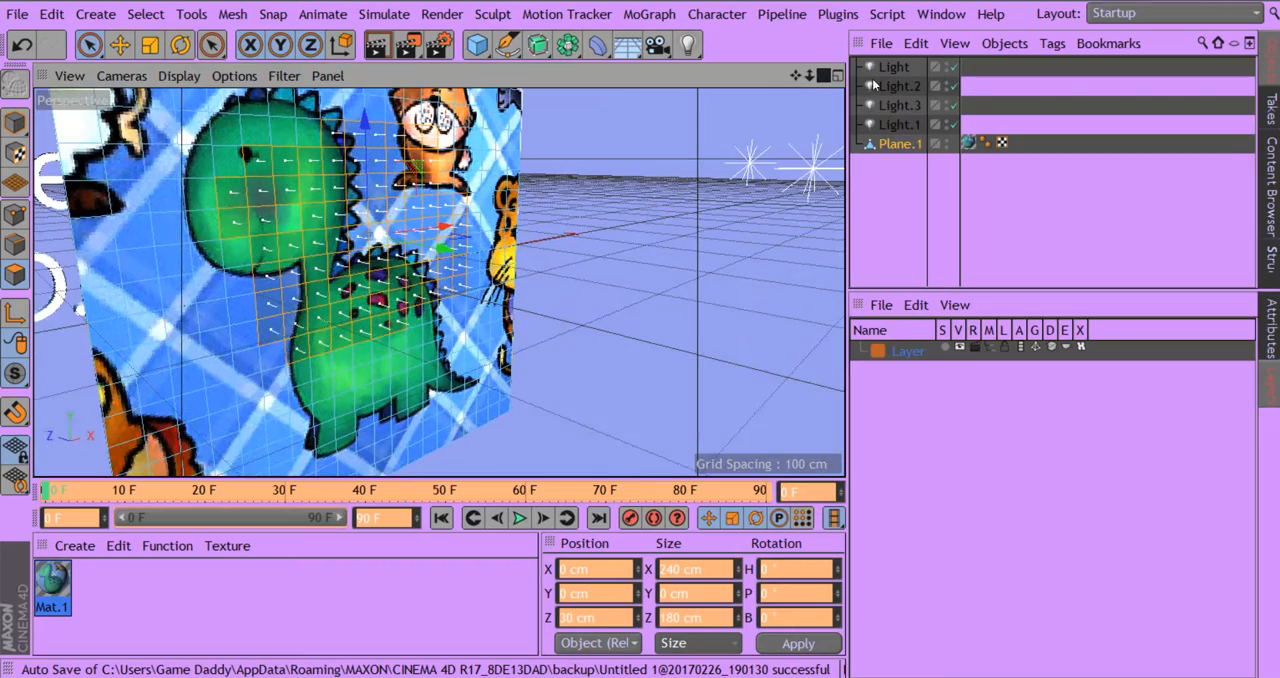
mouse_move(795, 80)
right_mouse_down()
mouse_move(918, 86)
mouse_move(803, 82)
right_mouse_up()
left_click_drag(821, 77, 744, 50)
left_click_drag(795, 76, 884, 123)
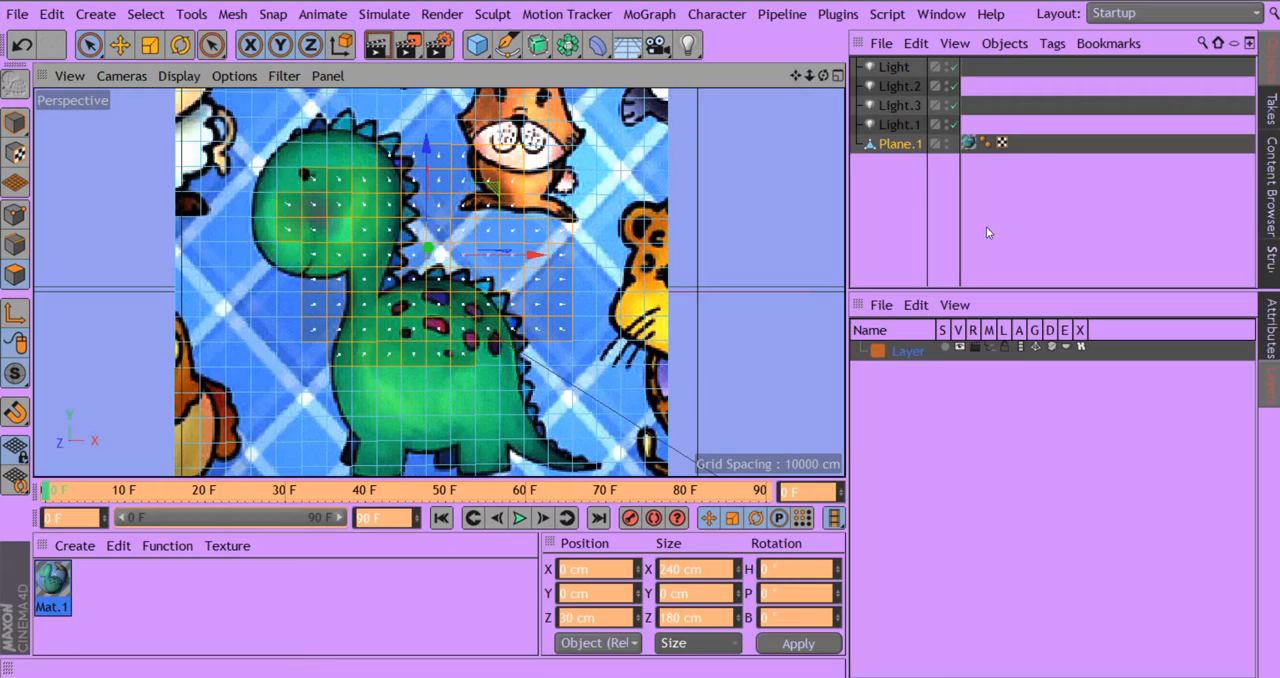
left_click_drag(823, 75, 713, 59)
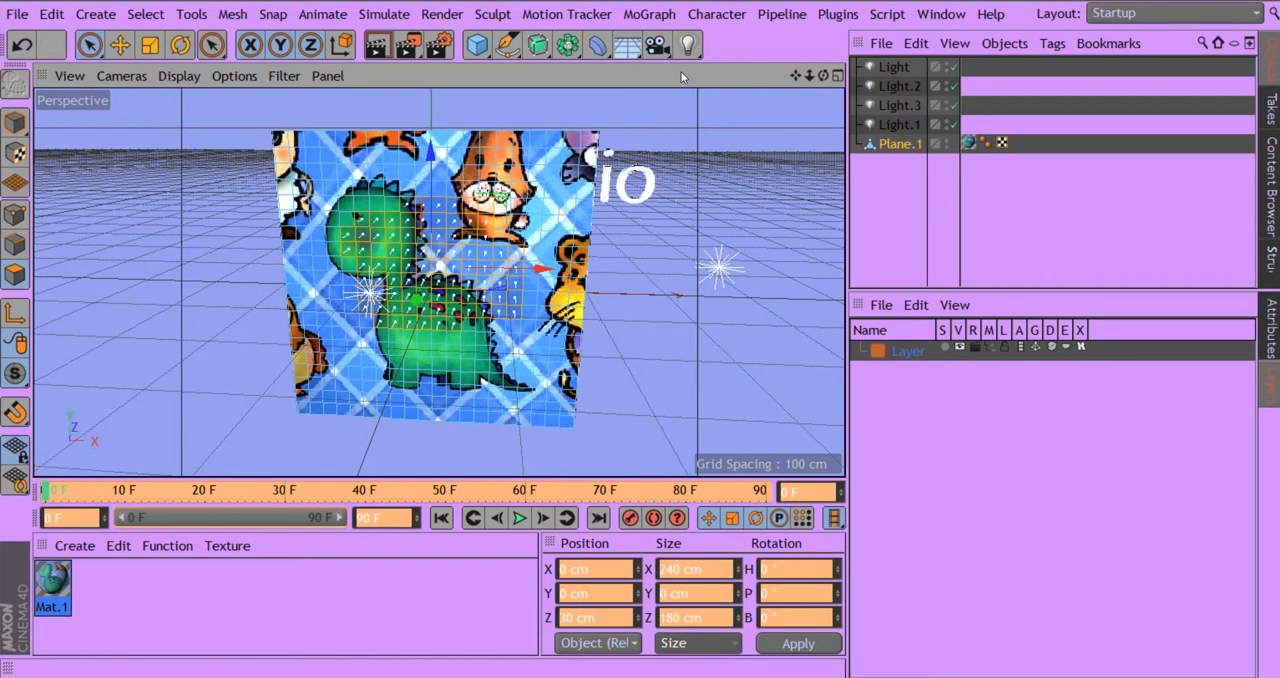
left_click(667, 119)
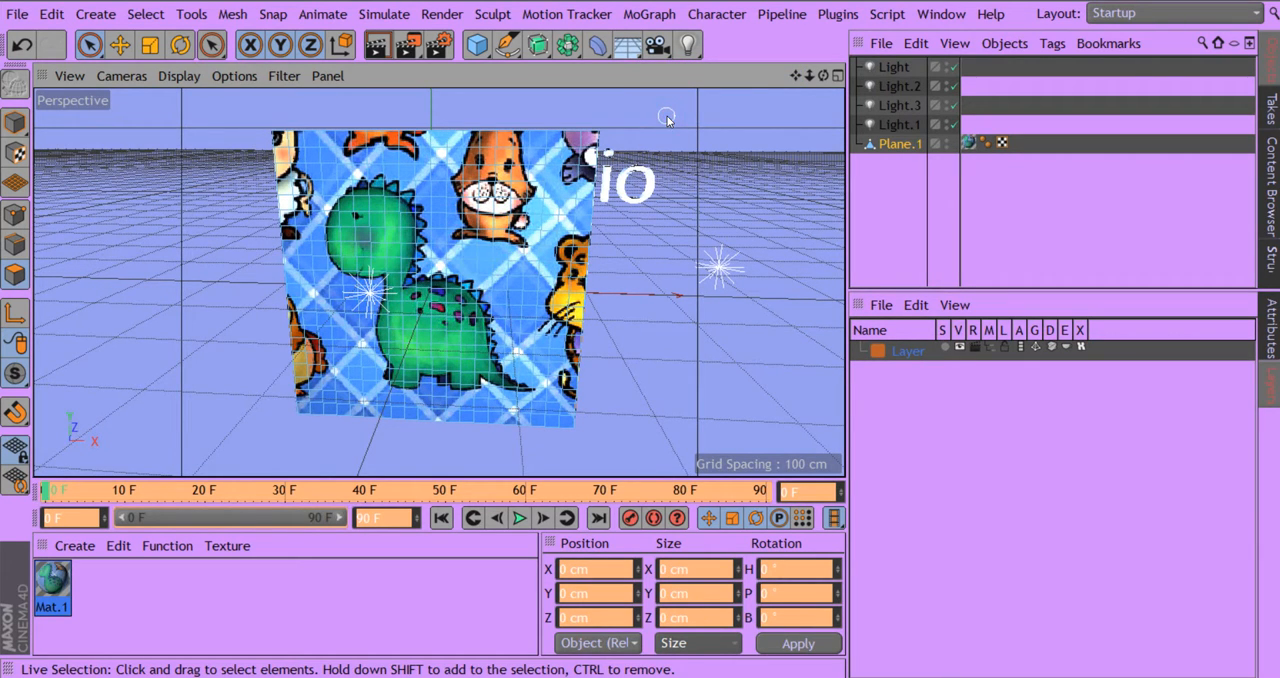
mouse_move(493, 275)
left_mouse_down()
mouse_move(420, 305)
mouse_move(530, 270)
mouse_move(316, 247)
mouse_move(545, 225)
mouse_move(500, 252)
mouse_move(336, 183)
mouse_move(525, 160)
mouse_move(290, 145)
mouse_move(412, 243)
left_mouse_up()
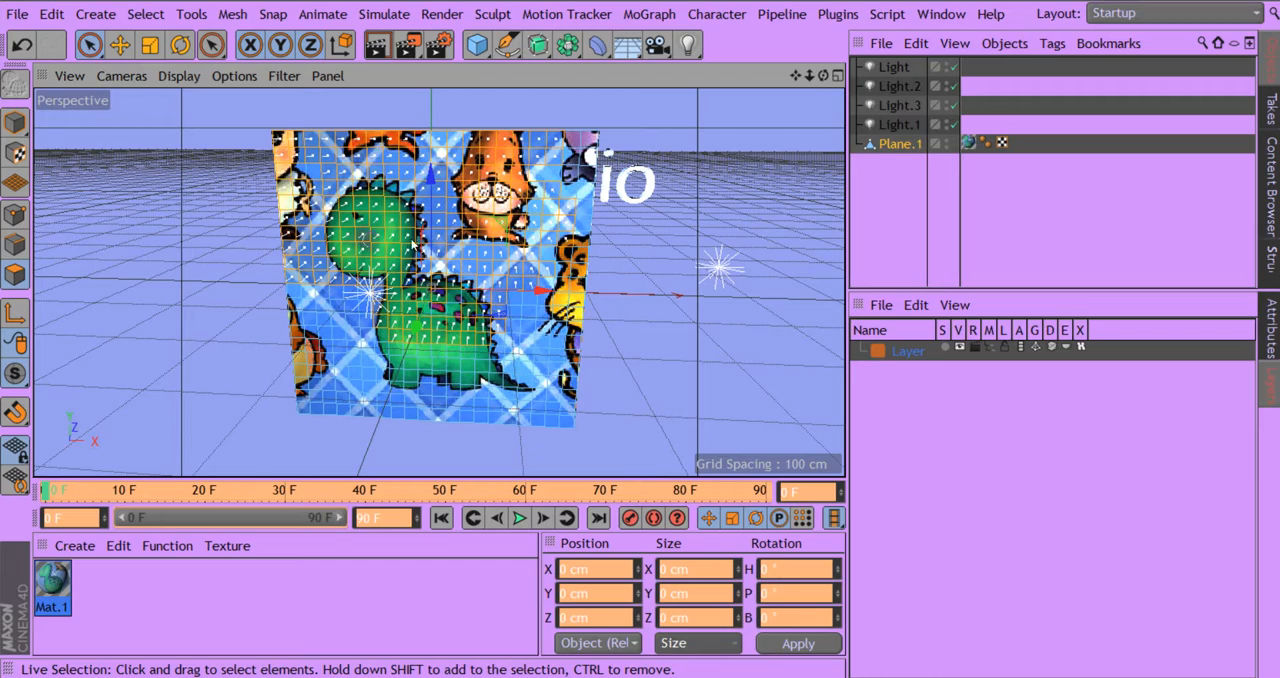
left_click_drag(349, 366, 519, 361)
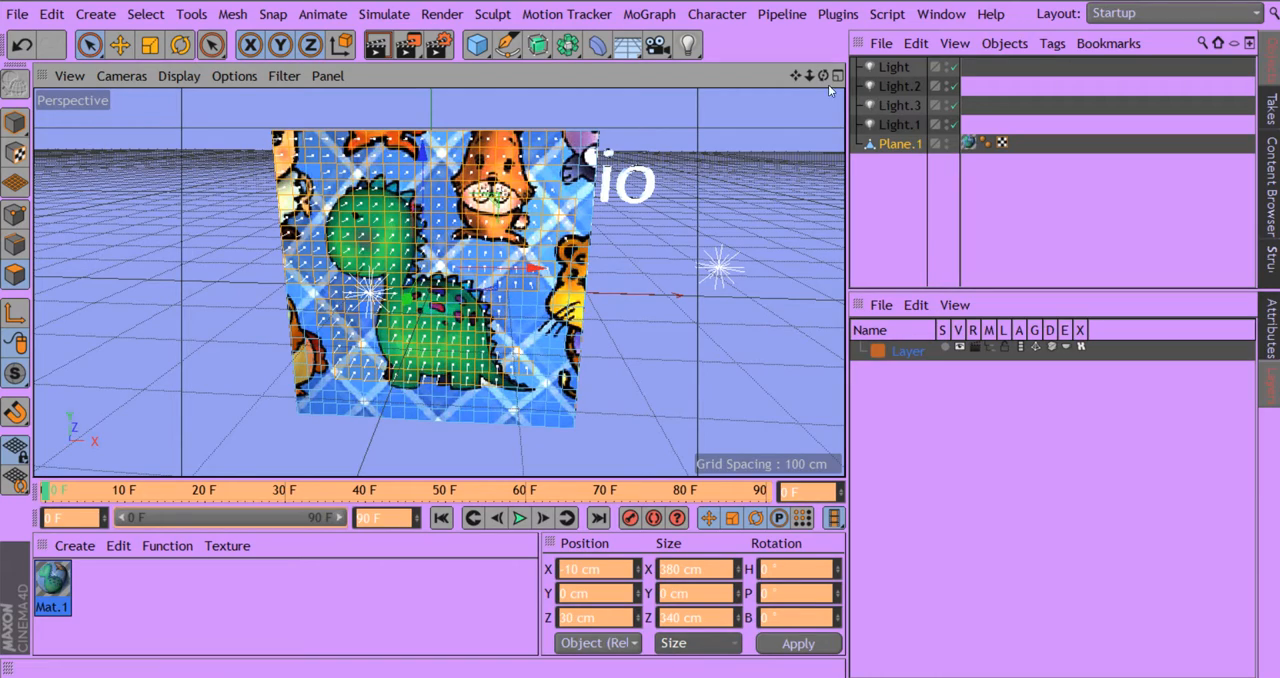
- Replace the polygon selection by painting over the polygons across the plane's upper area and around the dinosaur's head
left_click_drag(823, 76, 742, 54)
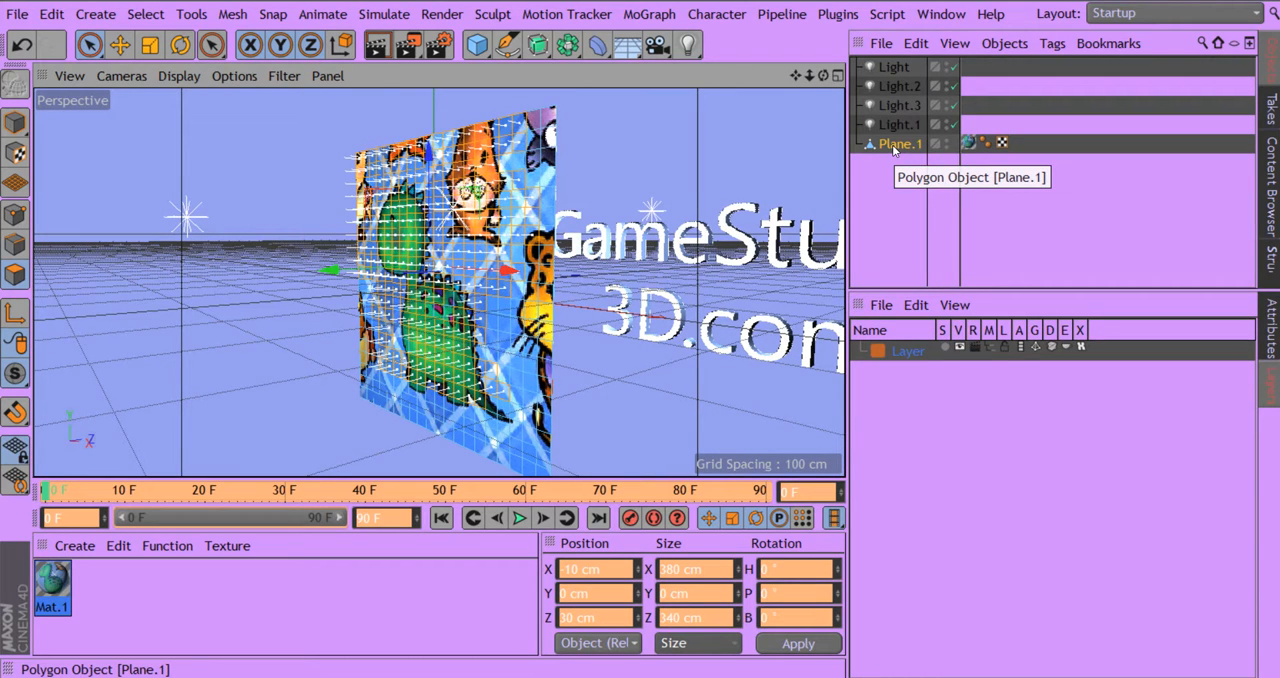
left_click(522, 195)
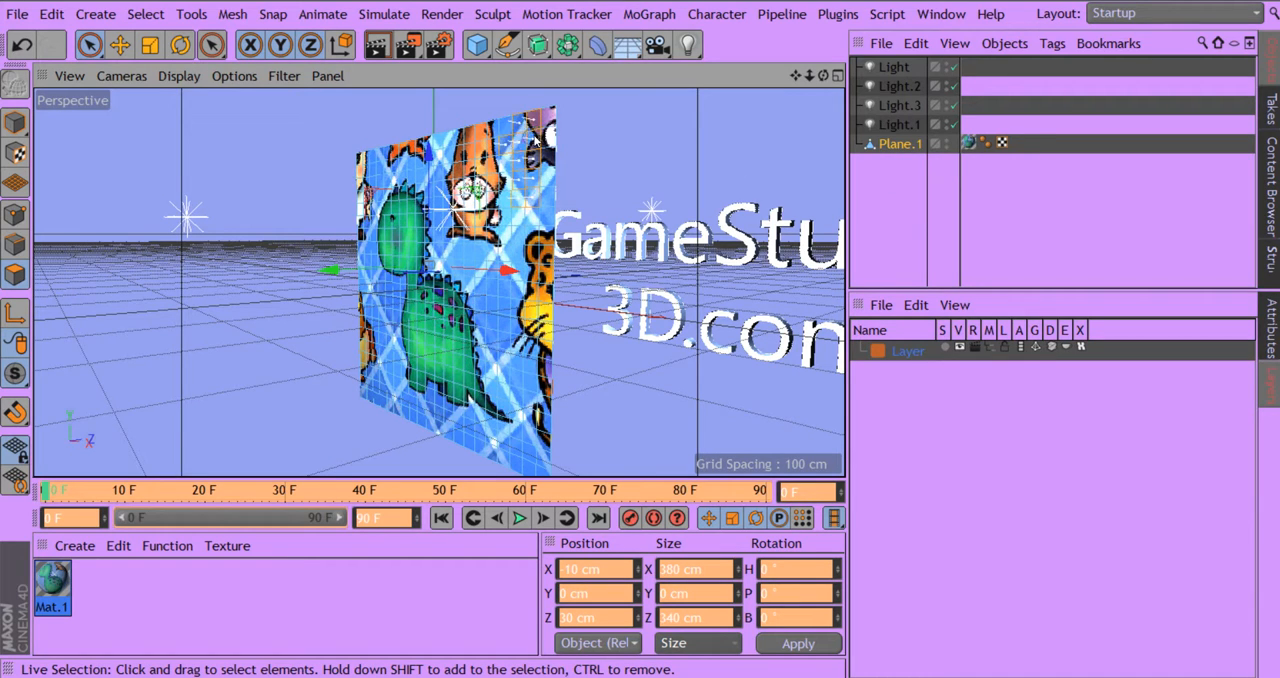
mouse_move(537, 141)
left_mouse_down()
mouse_move(454, 138)
mouse_move(382, 160)
mouse_move(396, 200)
mouse_move(453, 236)
mouse_move(428, 225)
mouse_move(412, 300)
mouse_move(393, 256)
mouse_move(420, 242)
left_mouse_up()
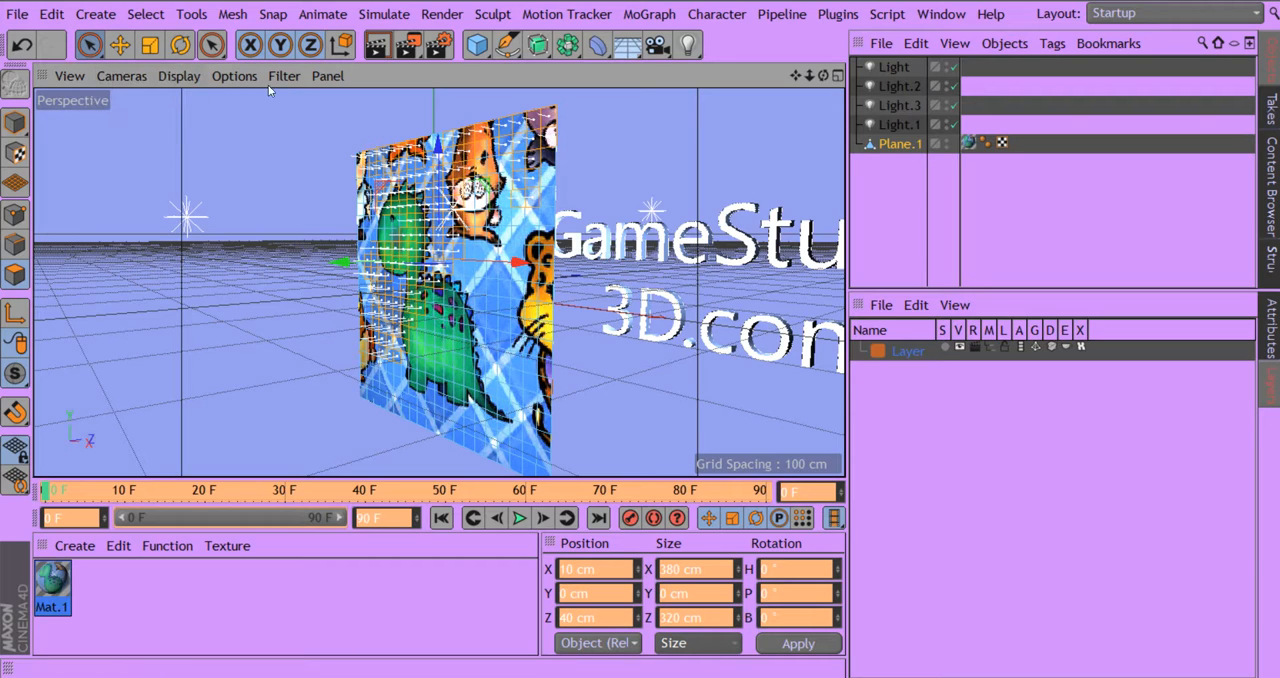
left_click_drag(813, 80, 985, 86)
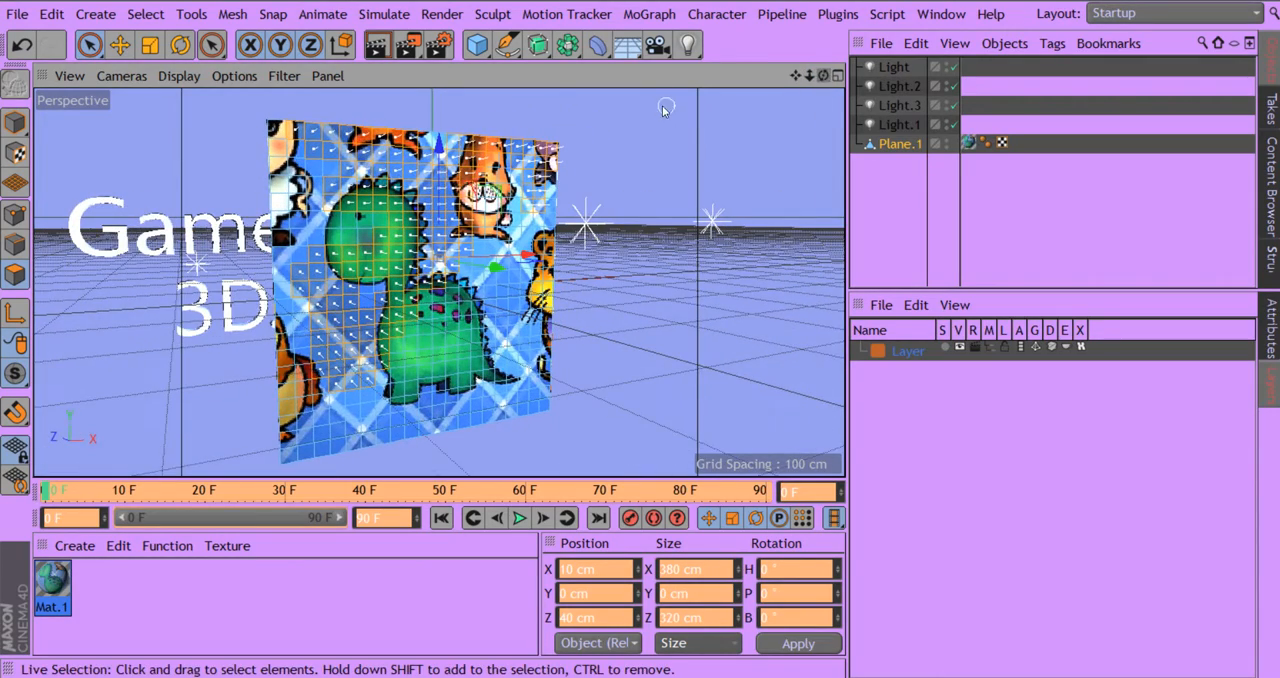
- Add a sphere primitive to the scene in front of the dinosaur plane
left_click(486, 58)
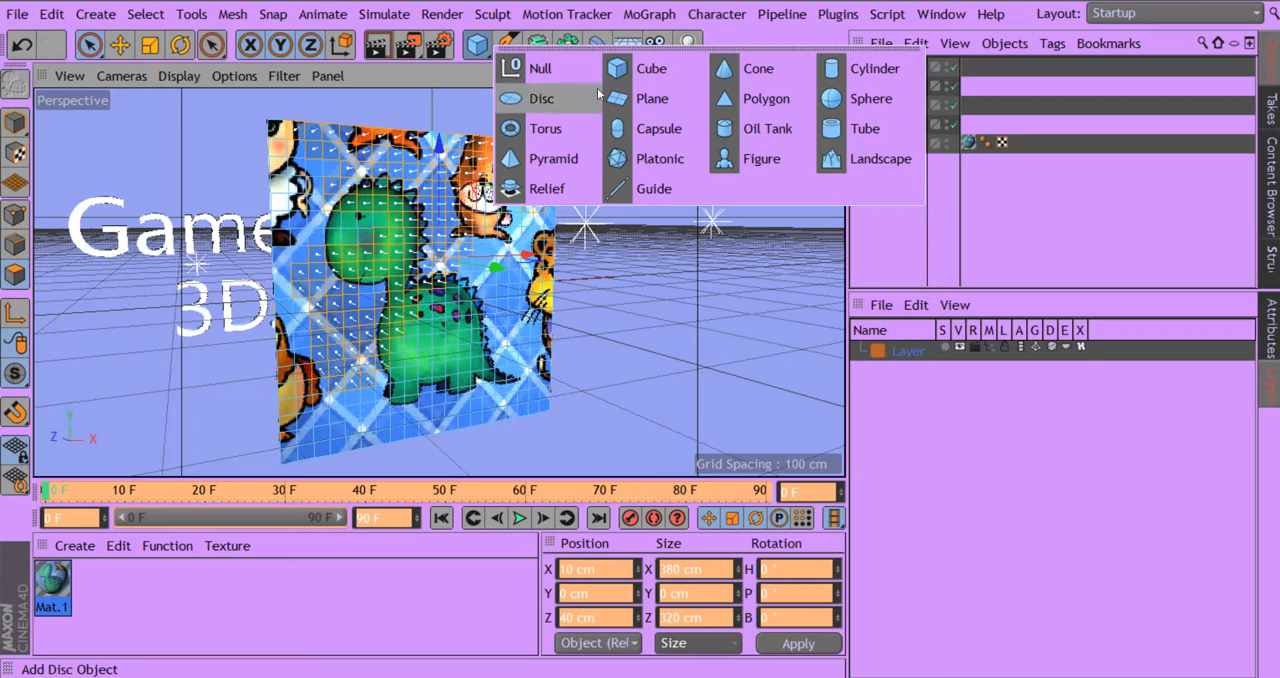
left_click(871, 99)
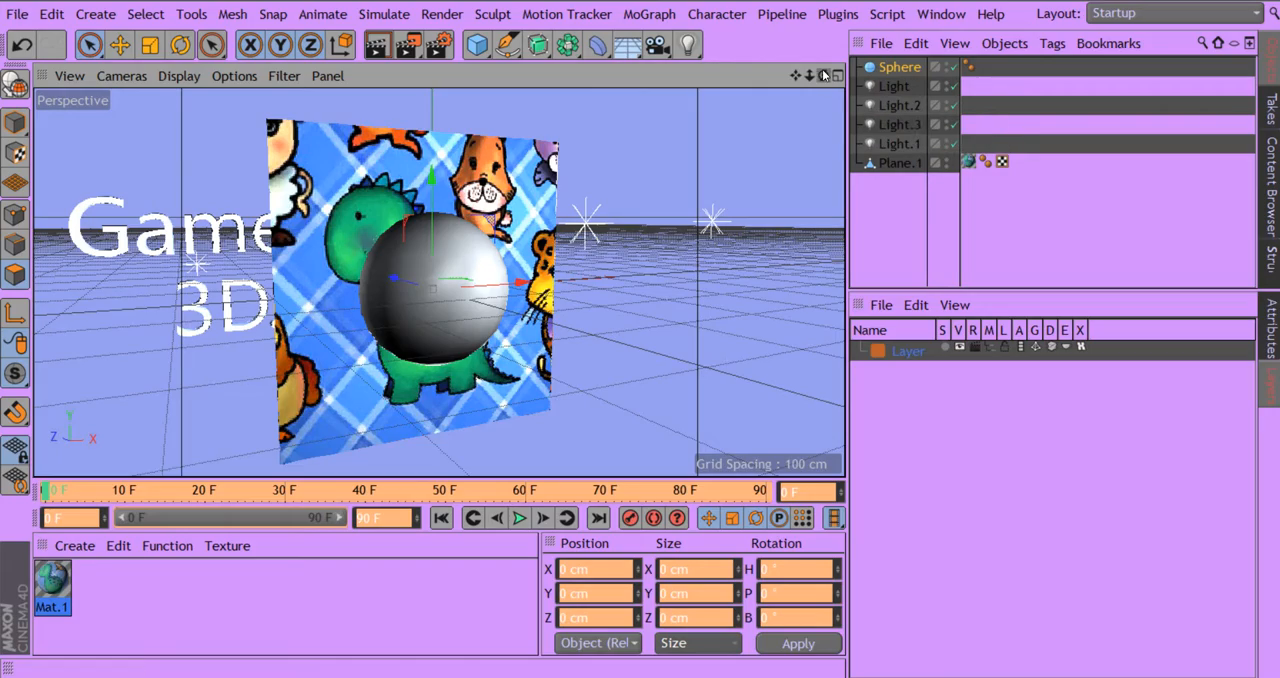
left_click_drag(823, 75, 769, 65)
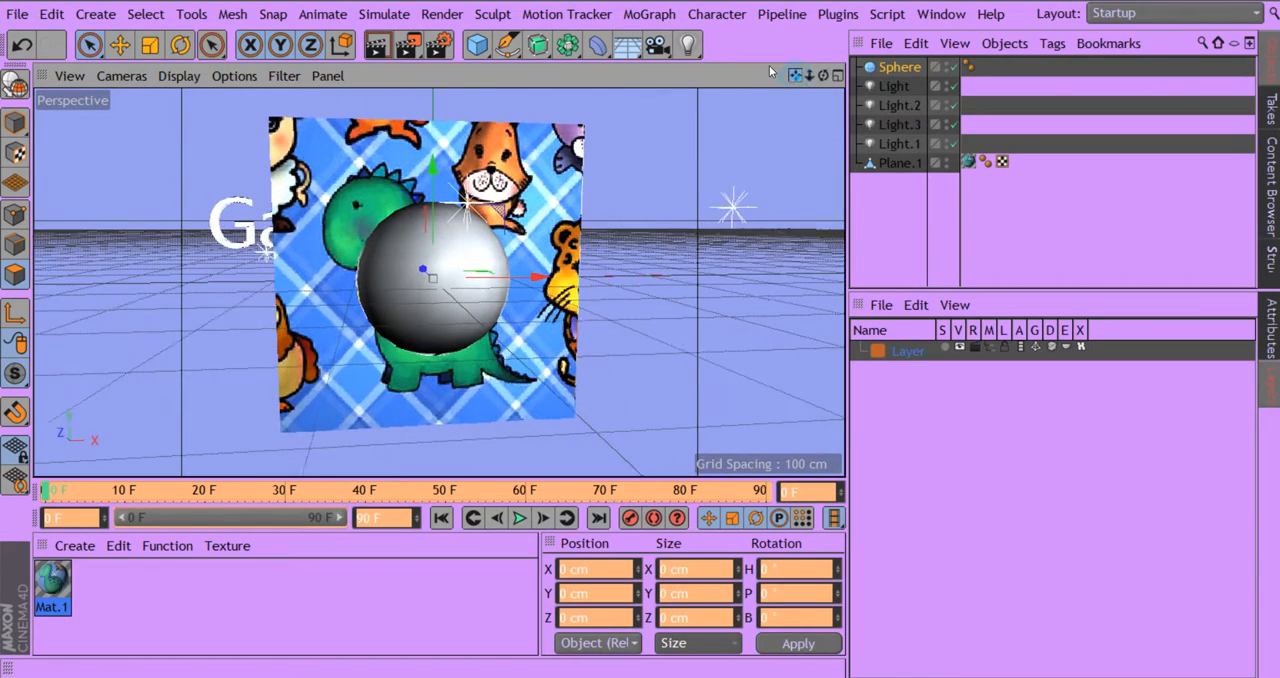
left_click(483, 61)
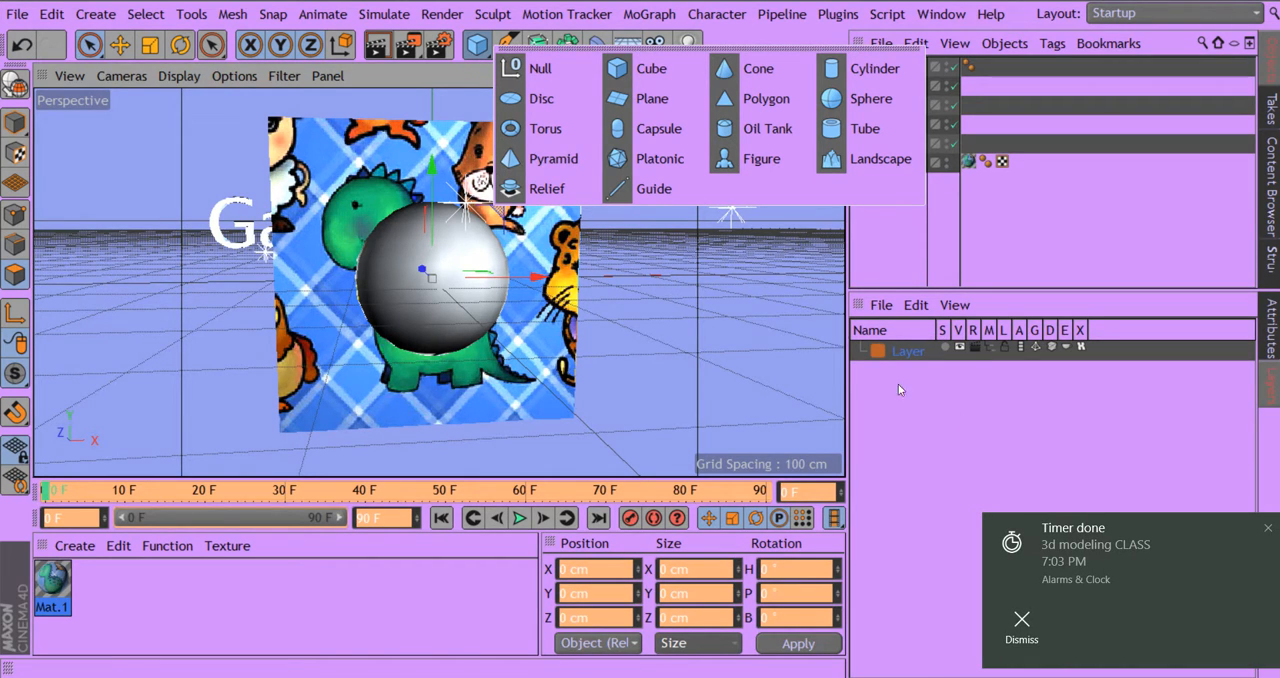
left_click(1268, 528)
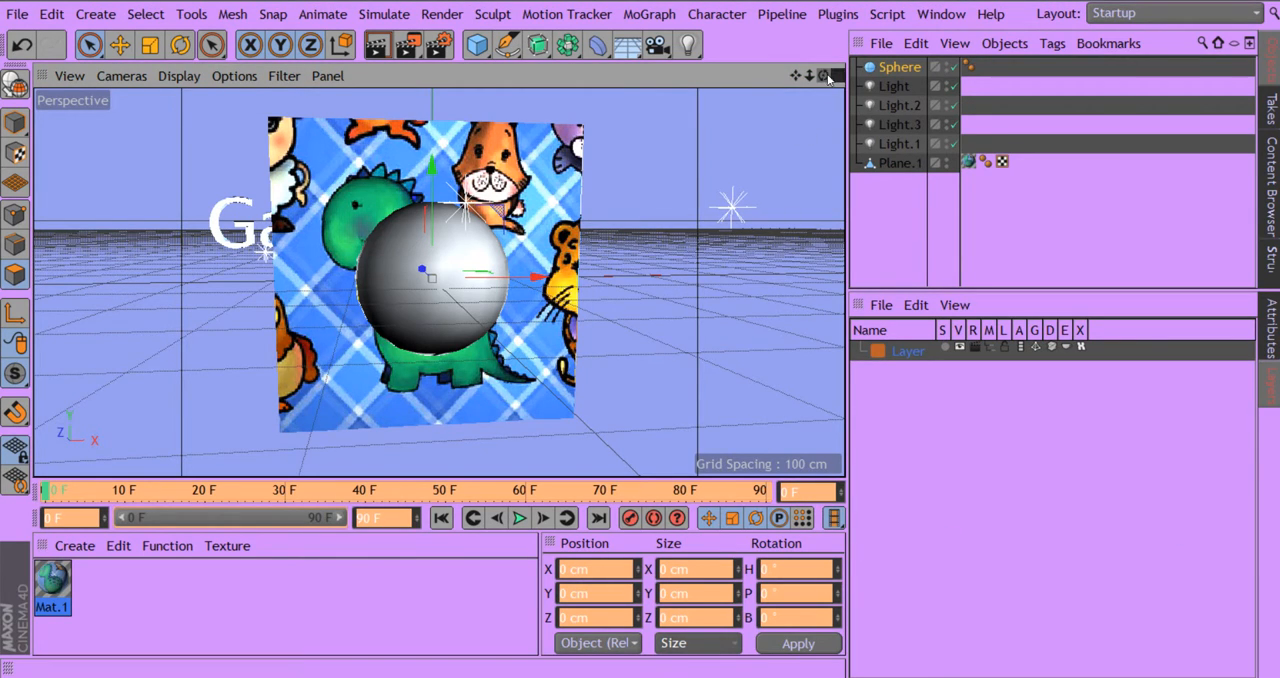
left_click_drag(823, 76, 868, 78)
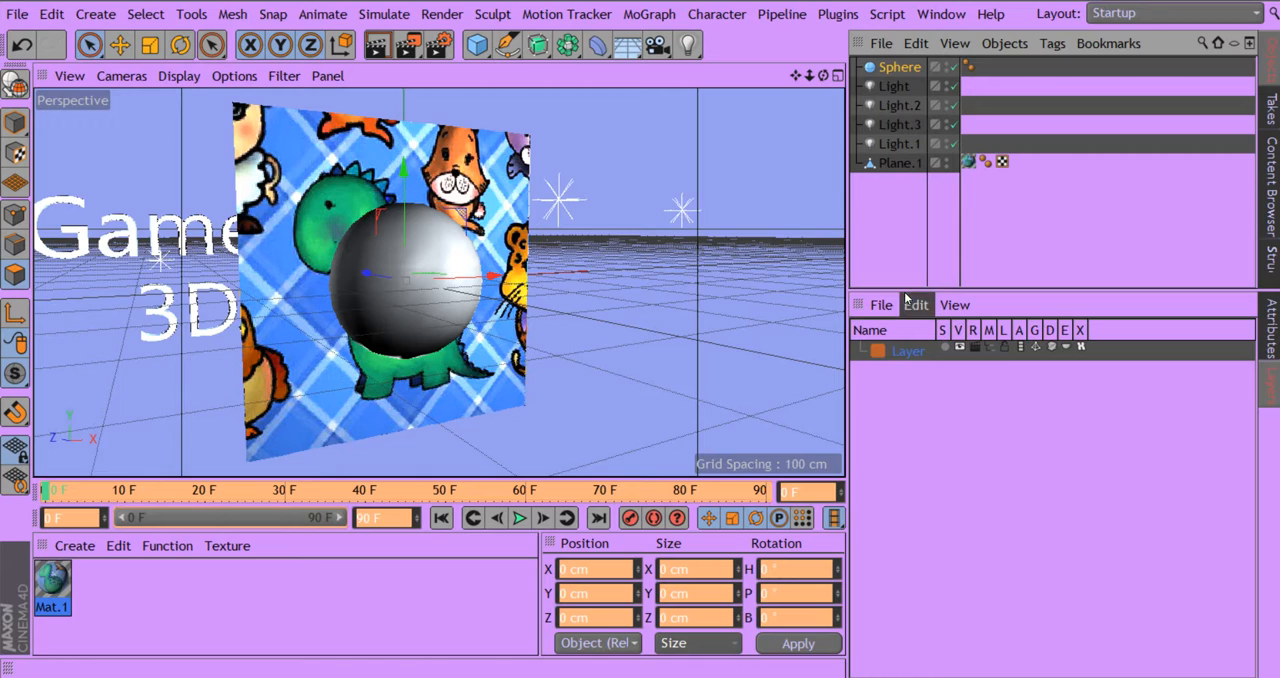
- Enlarge the object list's area and open a second, floating object list, shortened and placed beside the dinosaur plane
left_click_drag(907, 298, 918, 512)
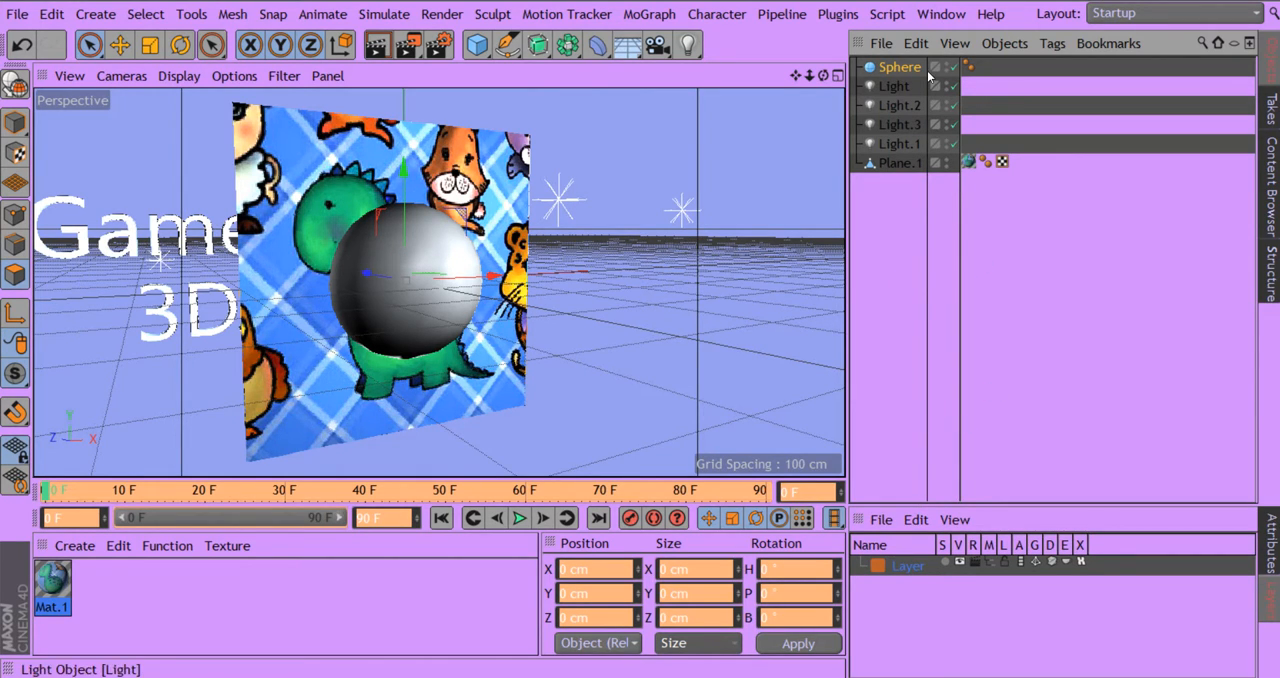
left_click(1249, 46)
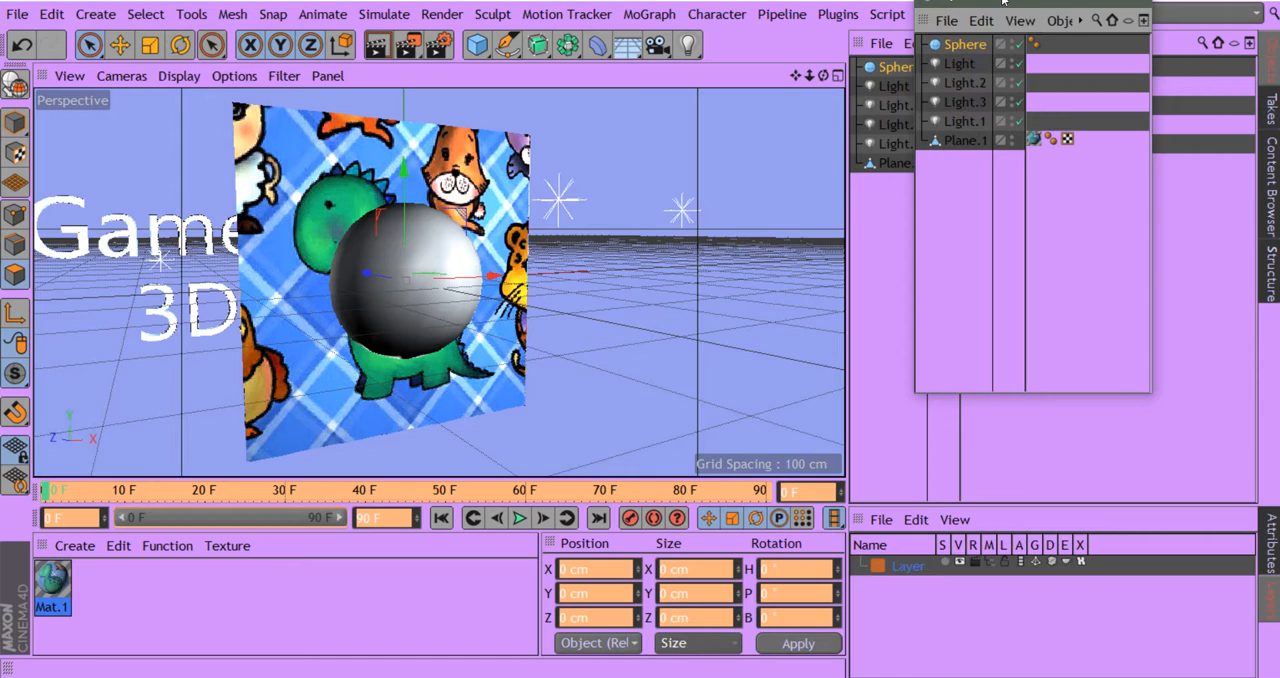
left_click_drag(990, 2, 509, 221)
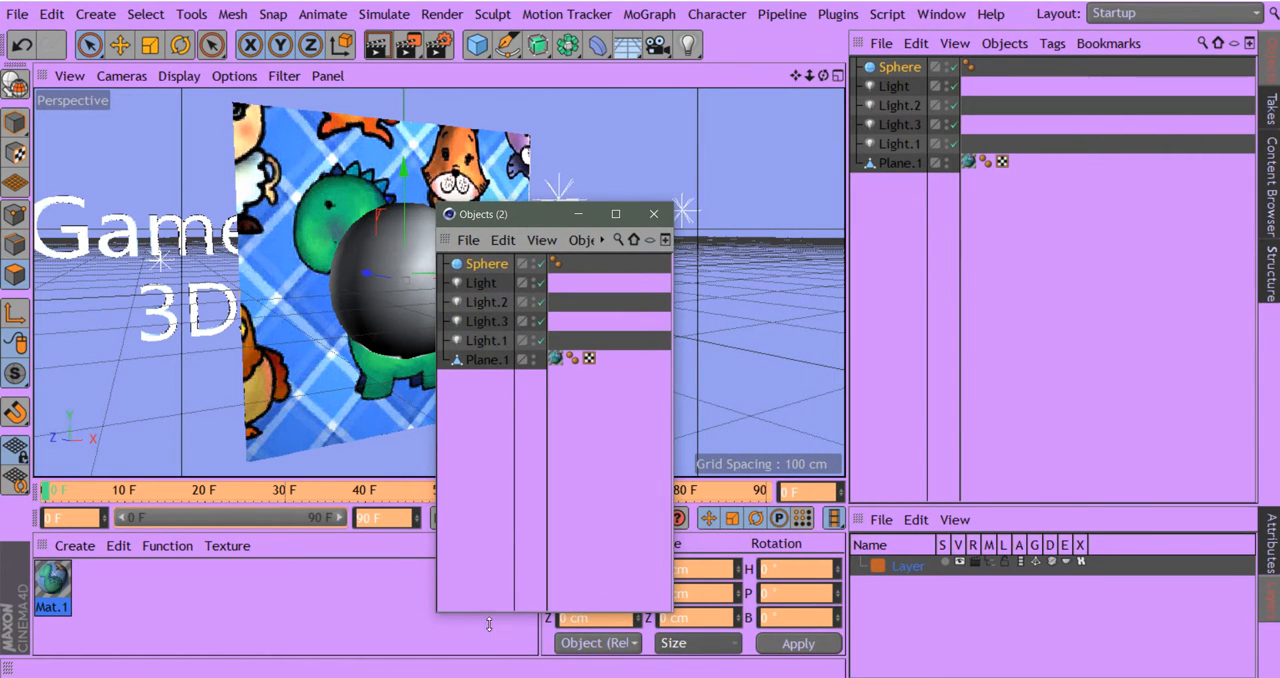
left_click_drag(489, 611, 484, 434)
left_click_drag(533, 215, 728, 289)
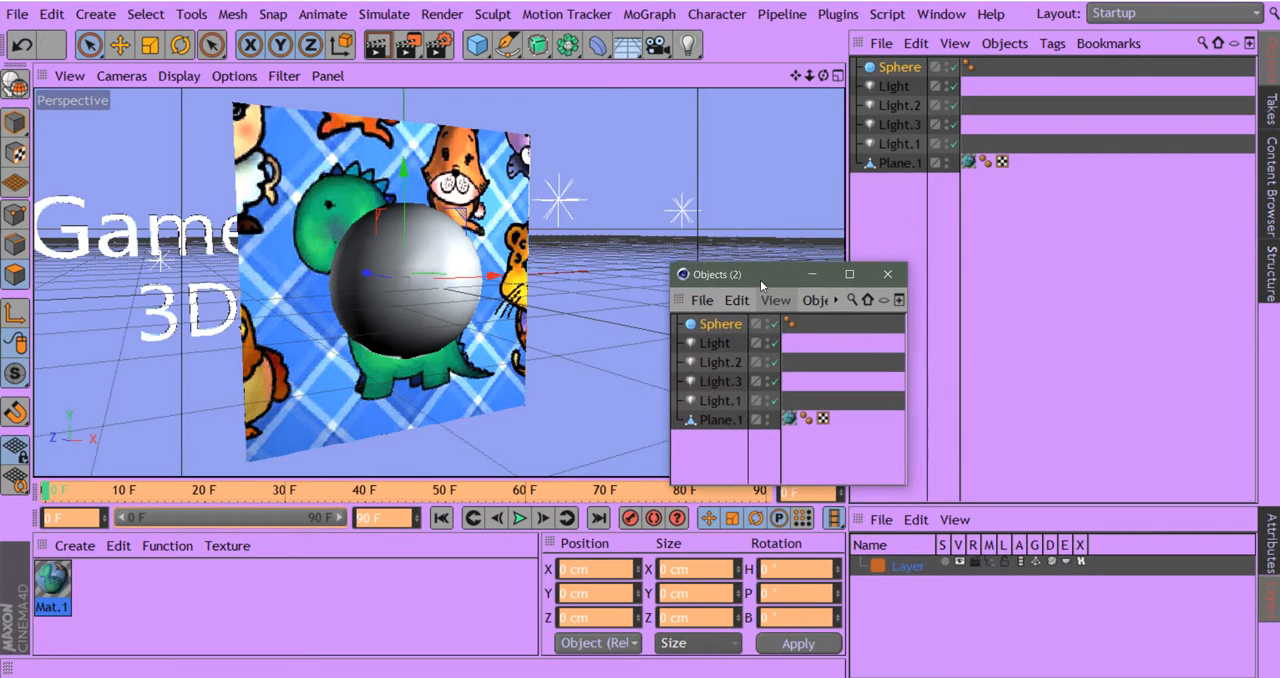
double_click(716, 327)
left_click(760, 333)
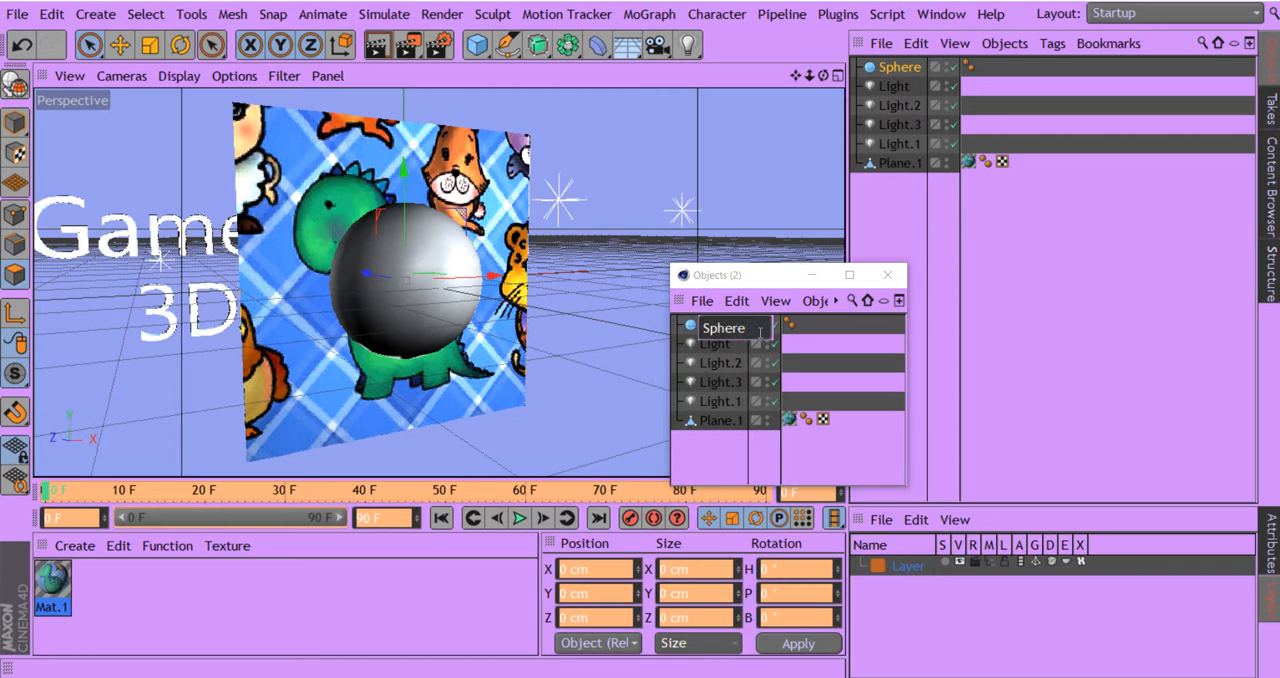
left_click(761, 277)
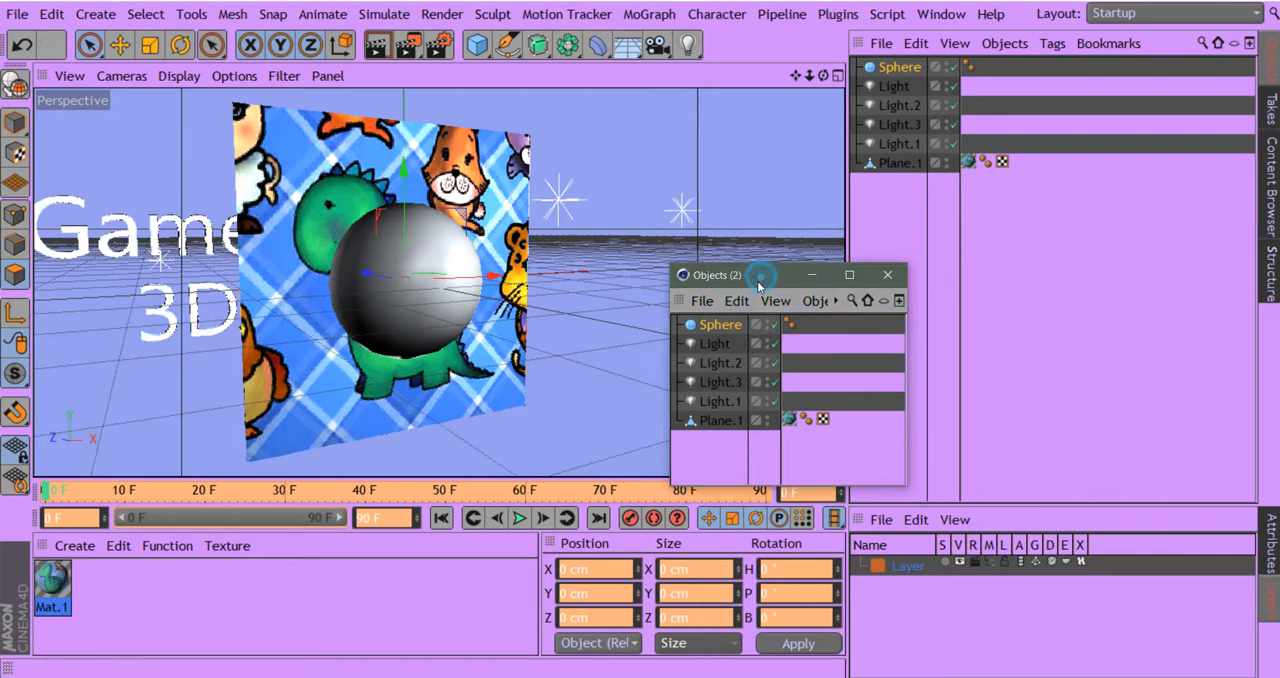
- Rename the sphere object as DinioSphere
double_click(718, 328)
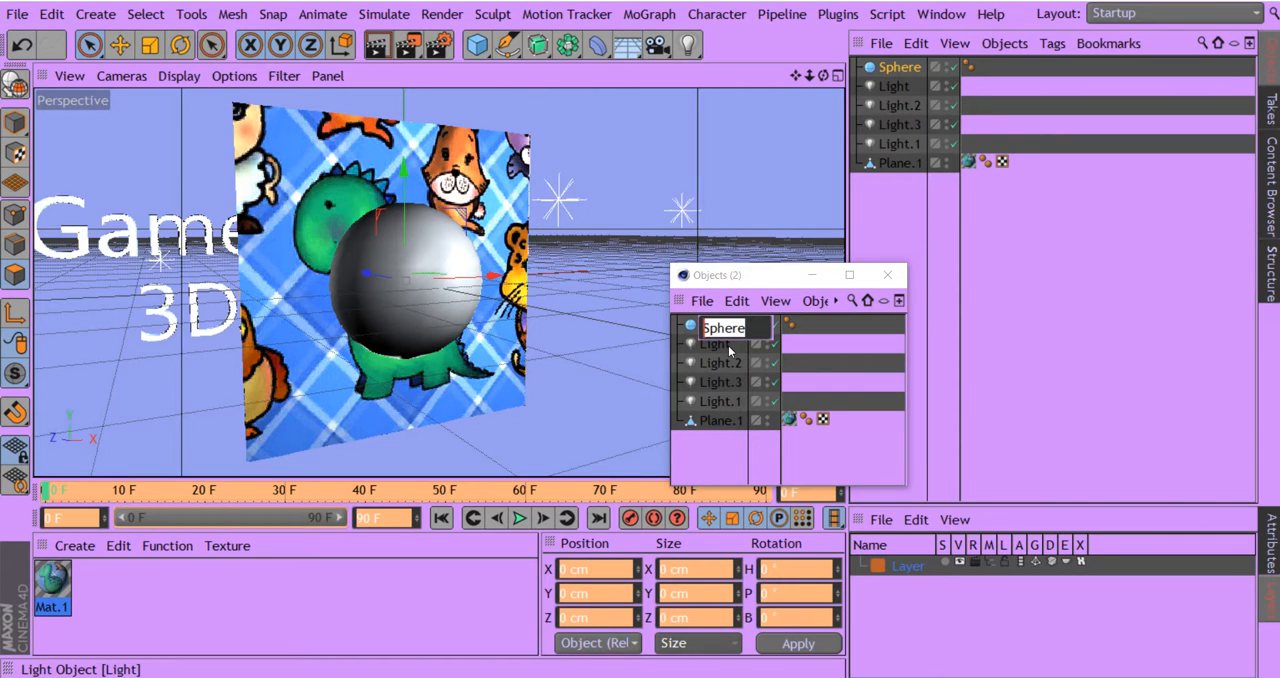
left_click(733, 329)
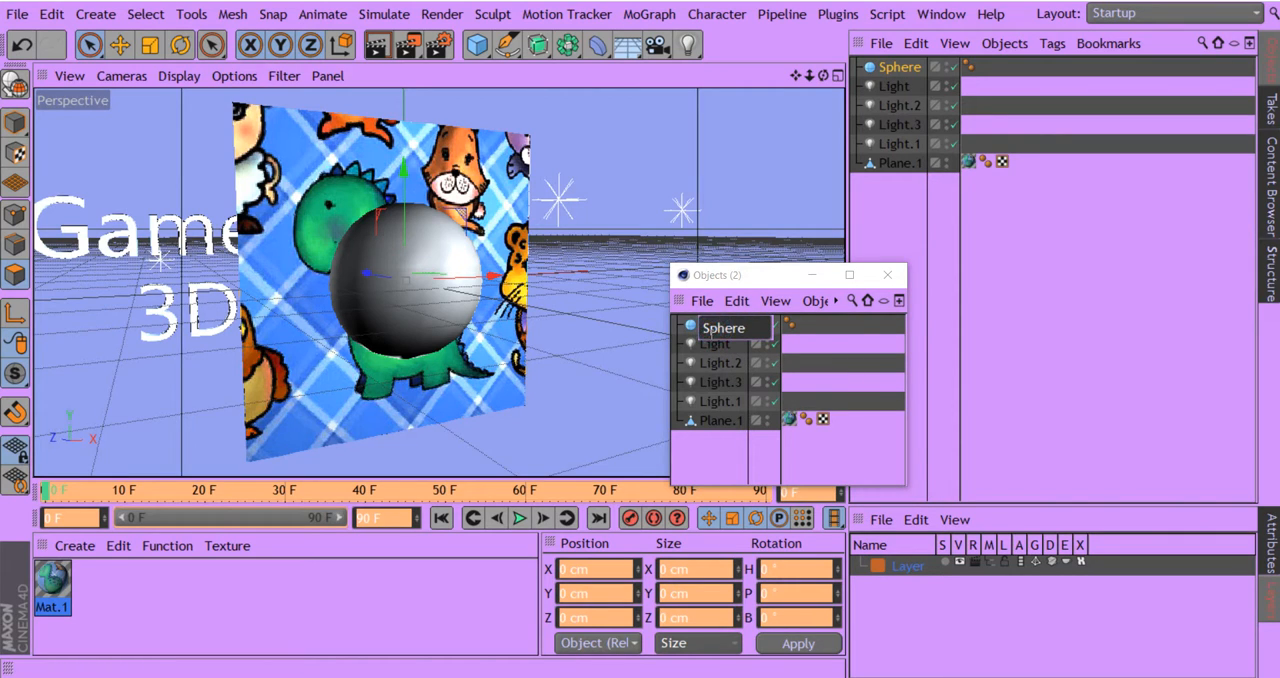
type("Dinio")
key("Return")
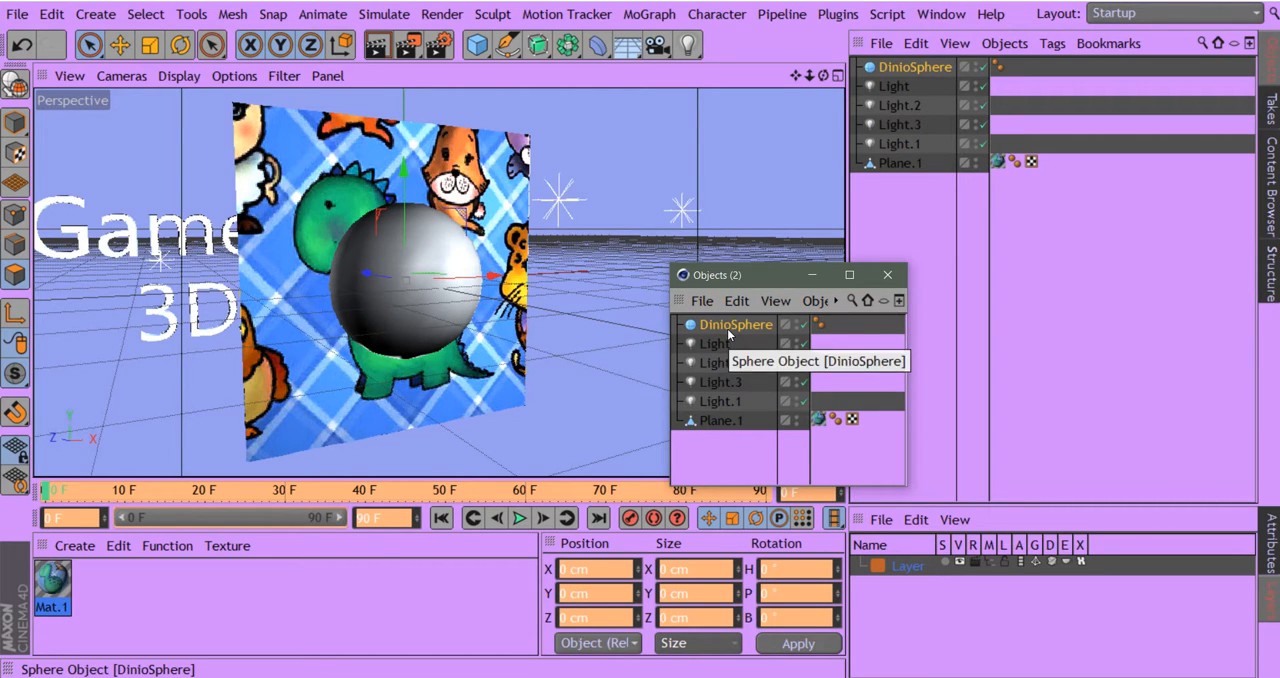
- Correct and extend the sphere's name to Dino_dini_Sphere1
double_click(728, 326)
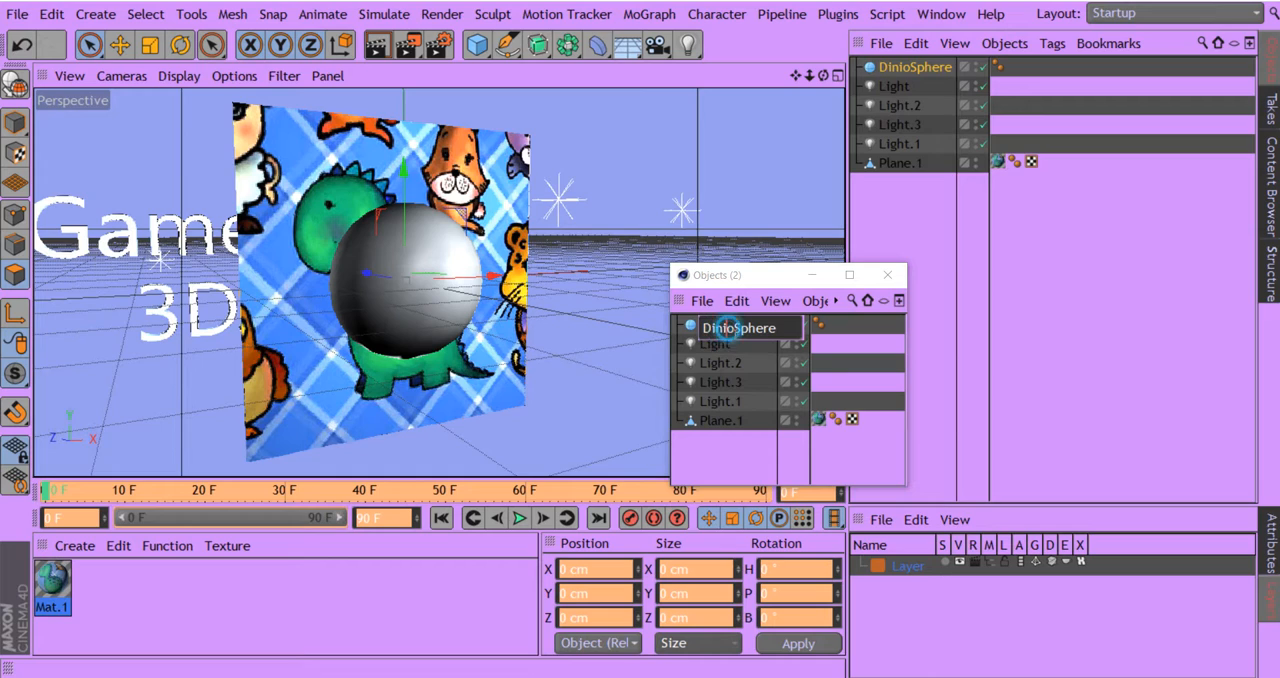
key("BackSpace")
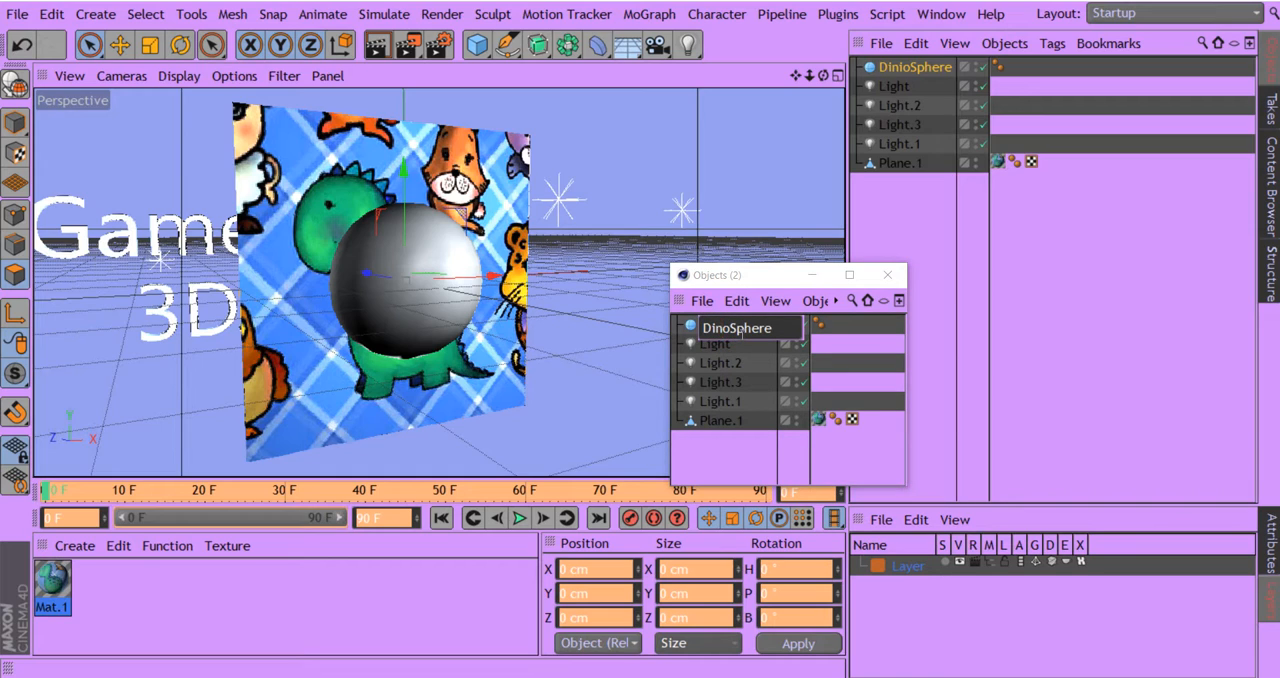
left_click(732, 329)
type("_dini_")
double_click(770, 329)
left_click(783, 329)
left_click(800, 329)
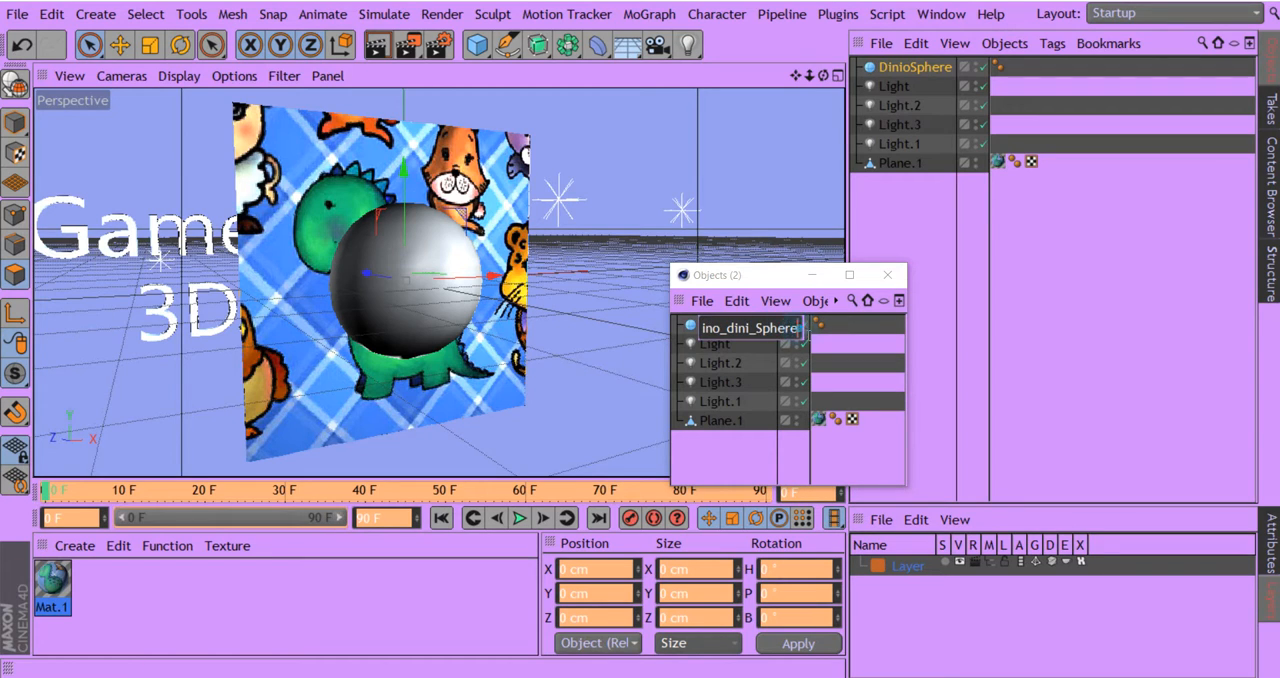
type("1")
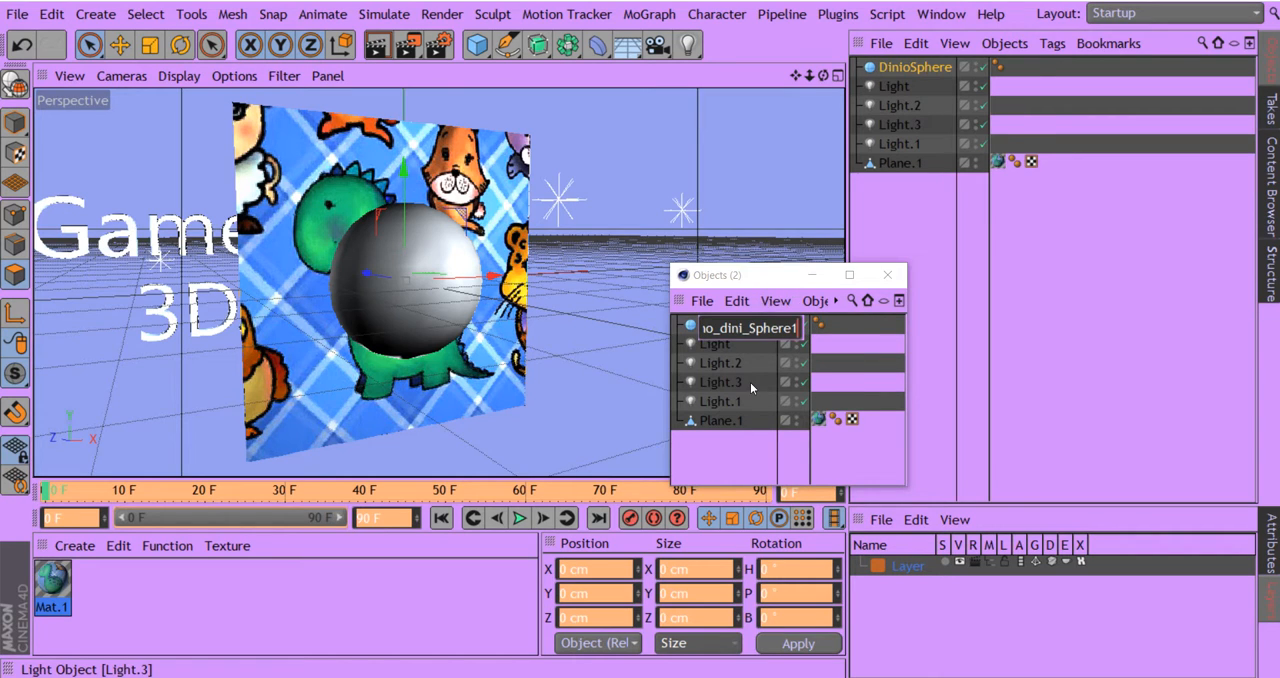
key("Return")
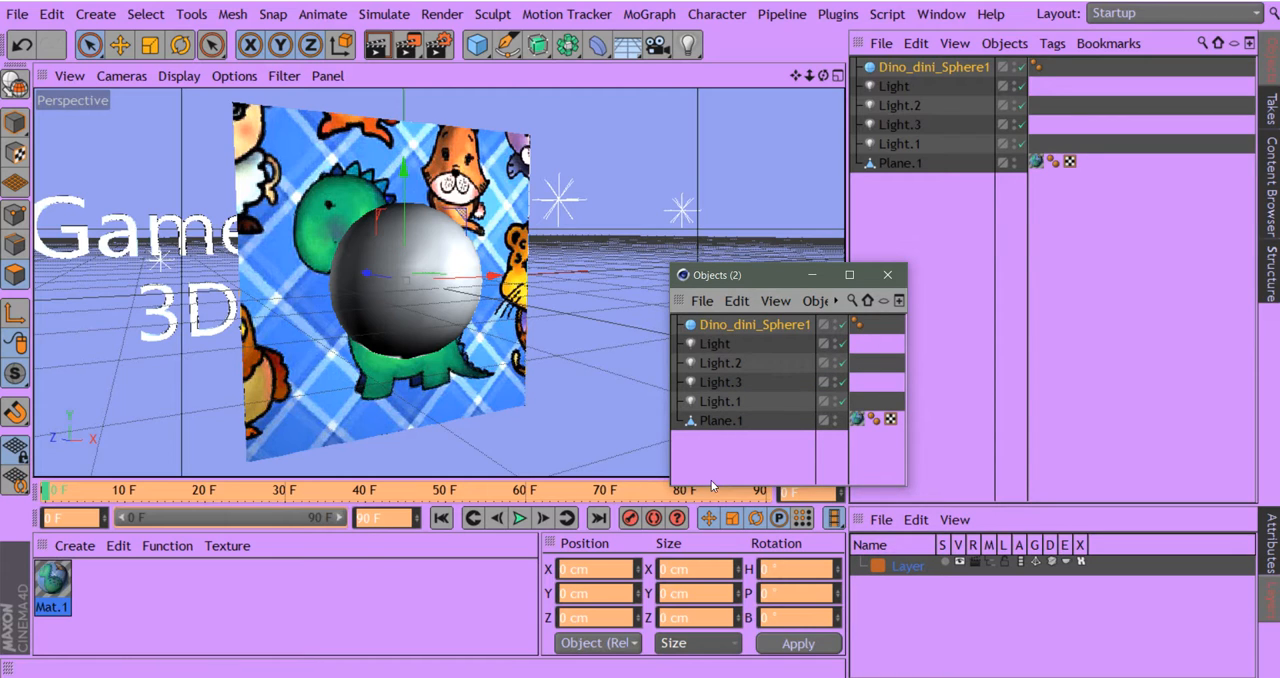
- Rename the textured plane object Plane.1 as Image_place_holderPlane.1
left_click(711, 424)
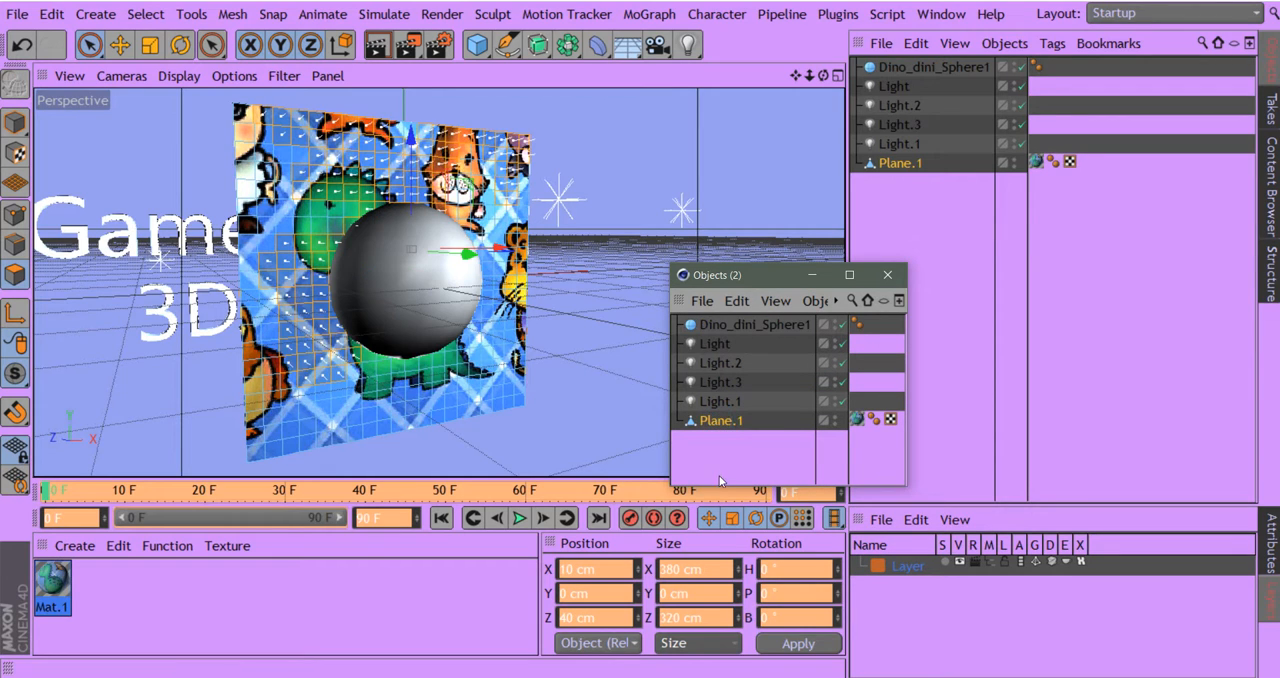
double_click(713, 422)
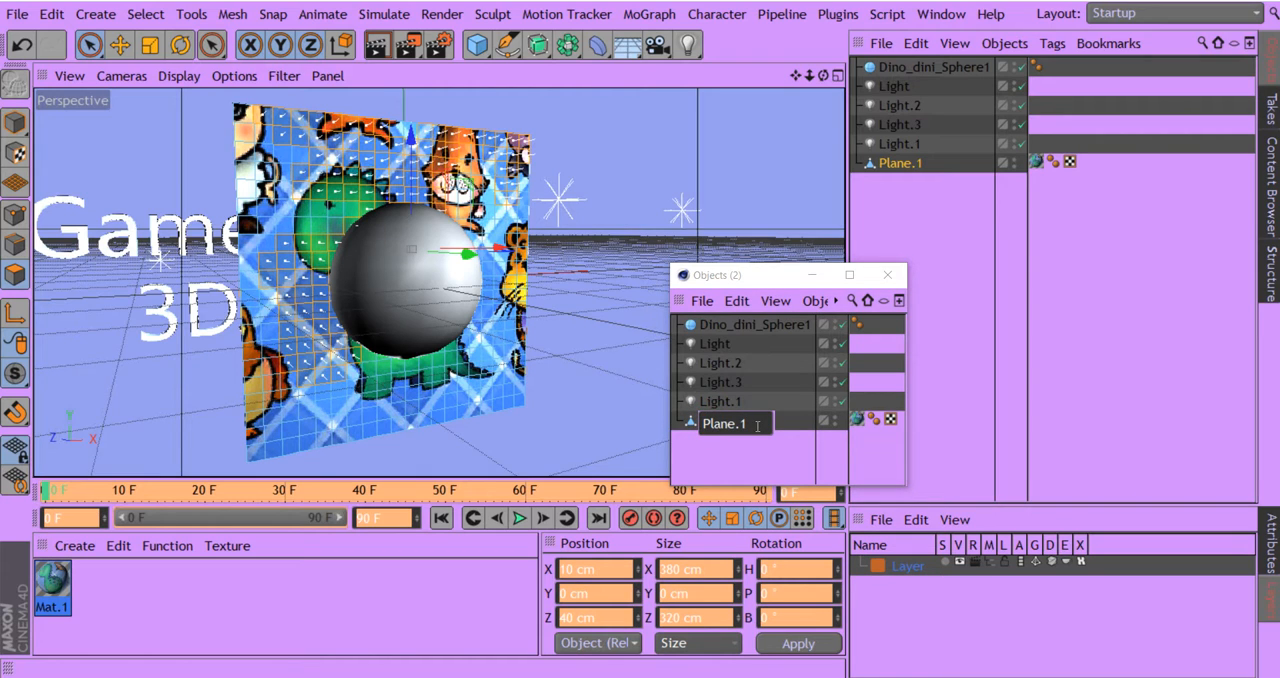
type("I")
type("mage_place")
type("_holder")
key("Return")
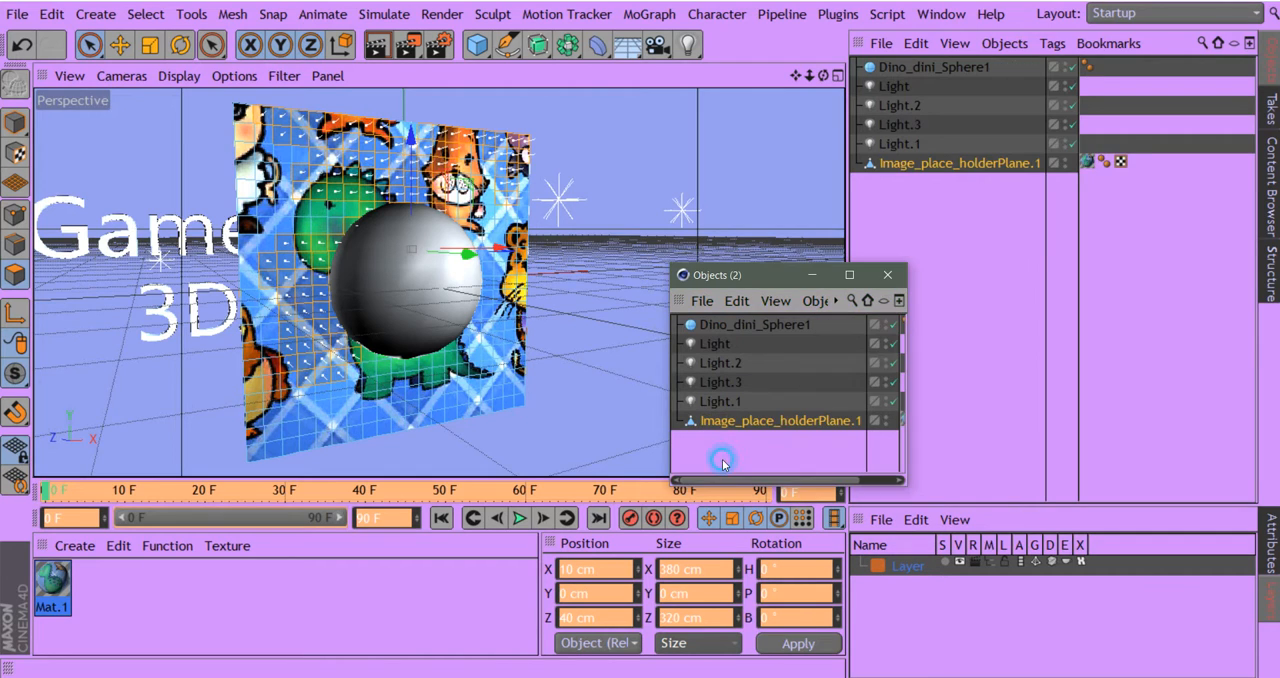
- Change the plane's name to Image_place_holder_Plane.1 and widen the floating object list to fit the longer names
left_click(822, 423)
double_click(822, 423)
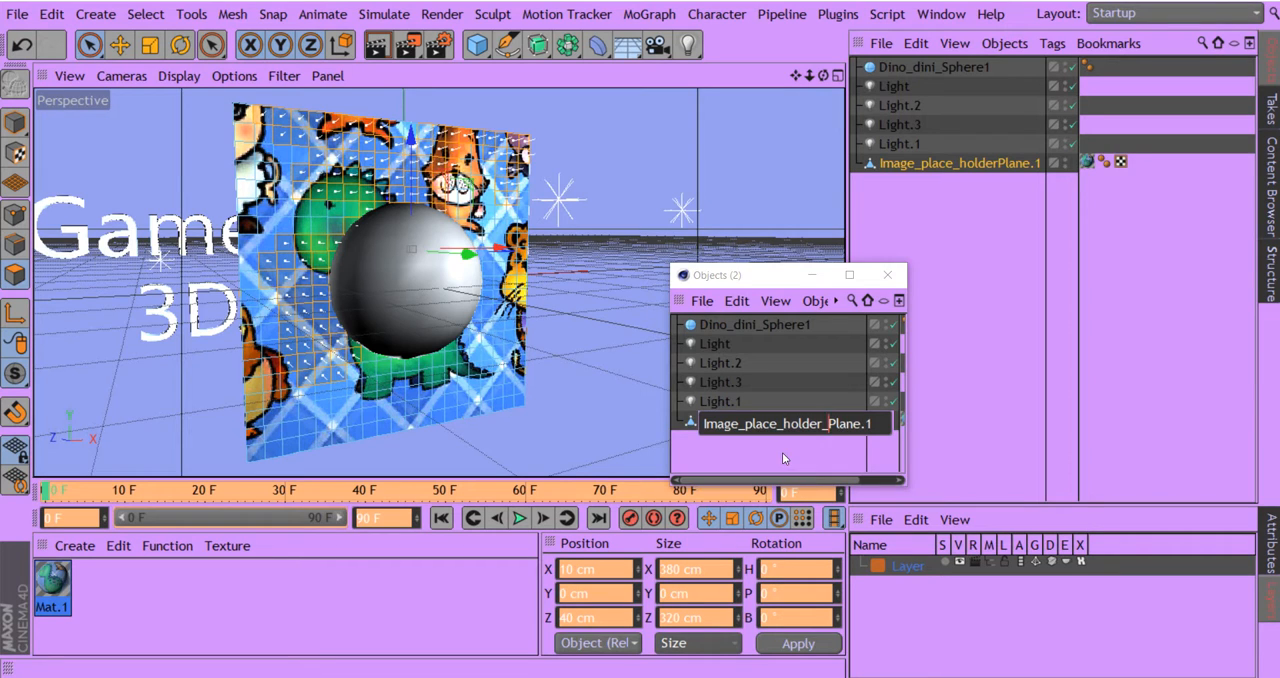
key("Return")
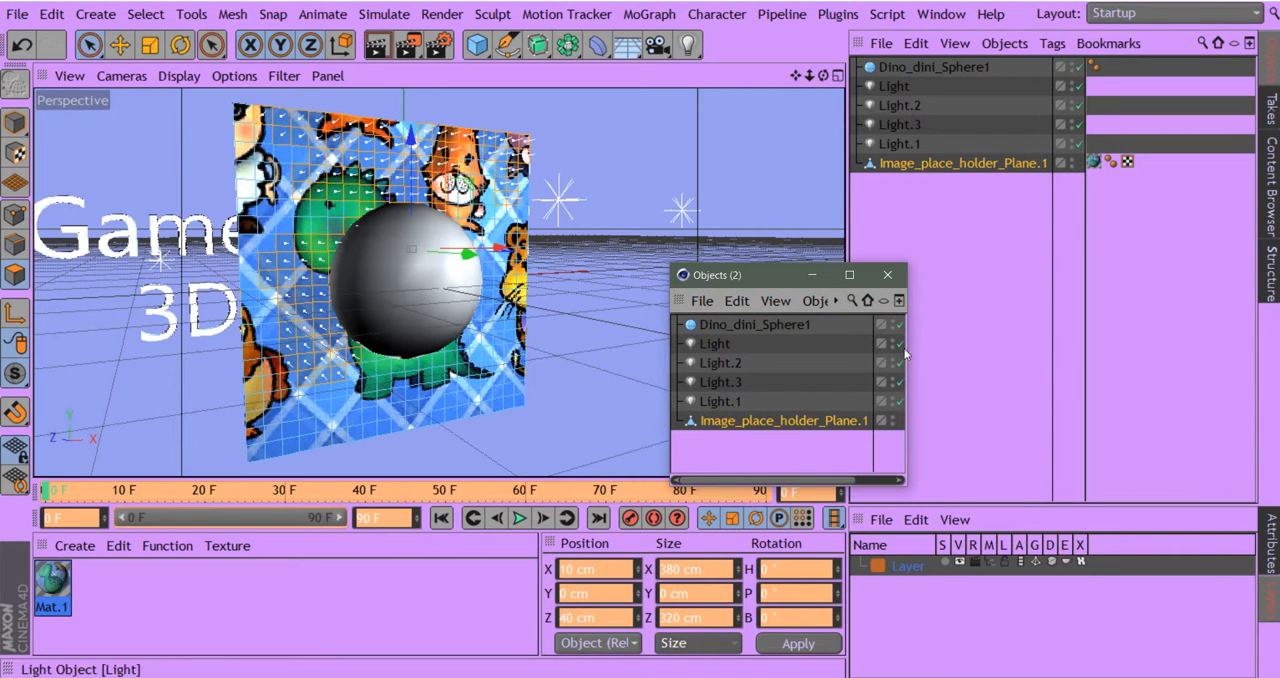
left_click_drag(905, 352, 1040, 353)
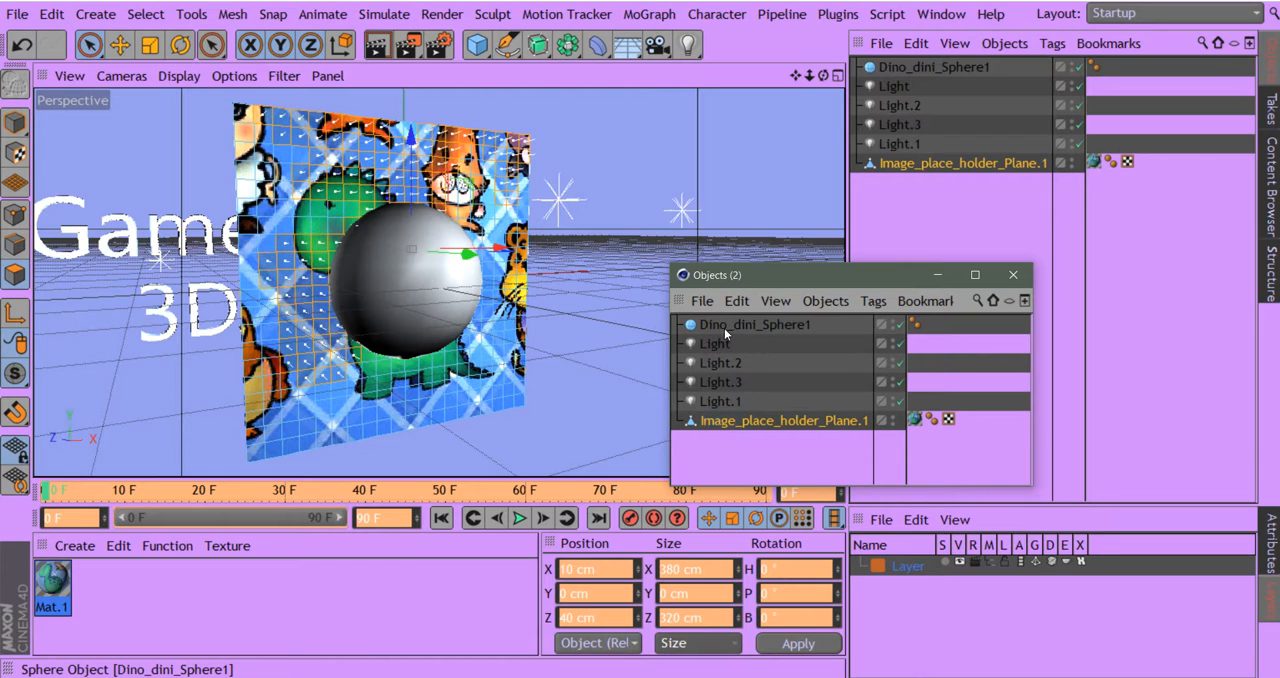
- Reorder the hierarchy with Dino_dini_Sphere1 first and Image_place_holder_Plane.1 second, above all the lights
left_click_drag(725, 322, 730, 435)
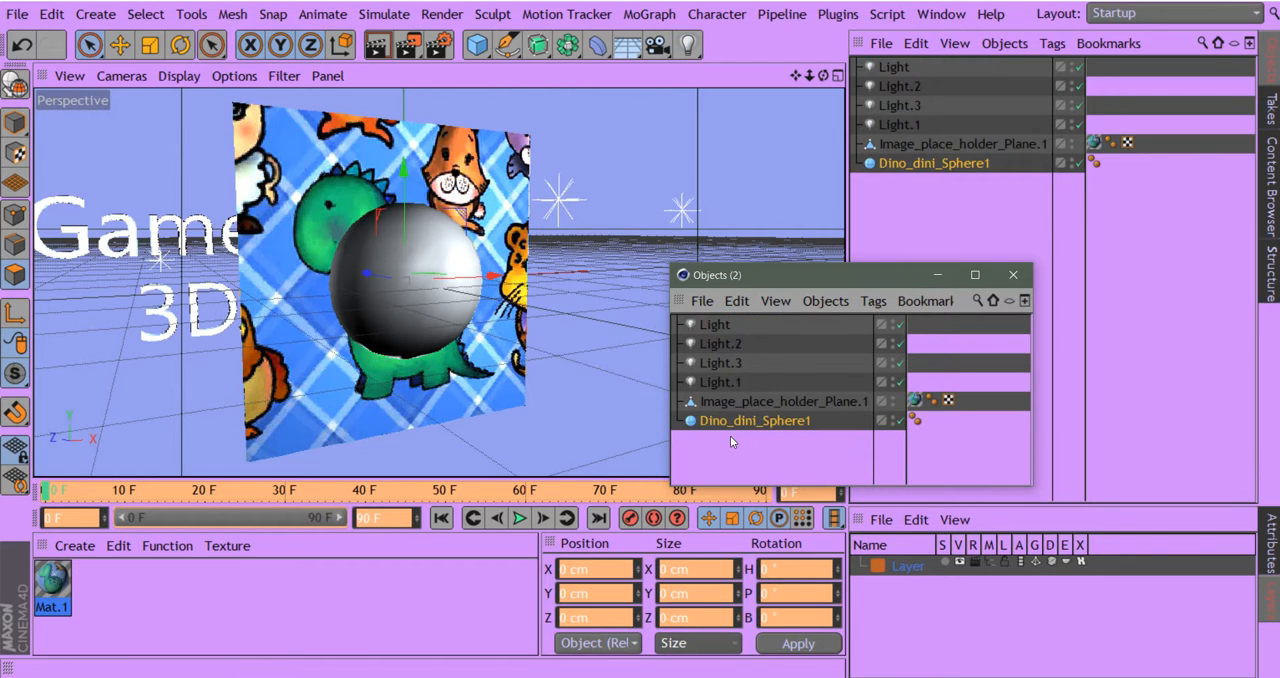
left_click(724, 404)
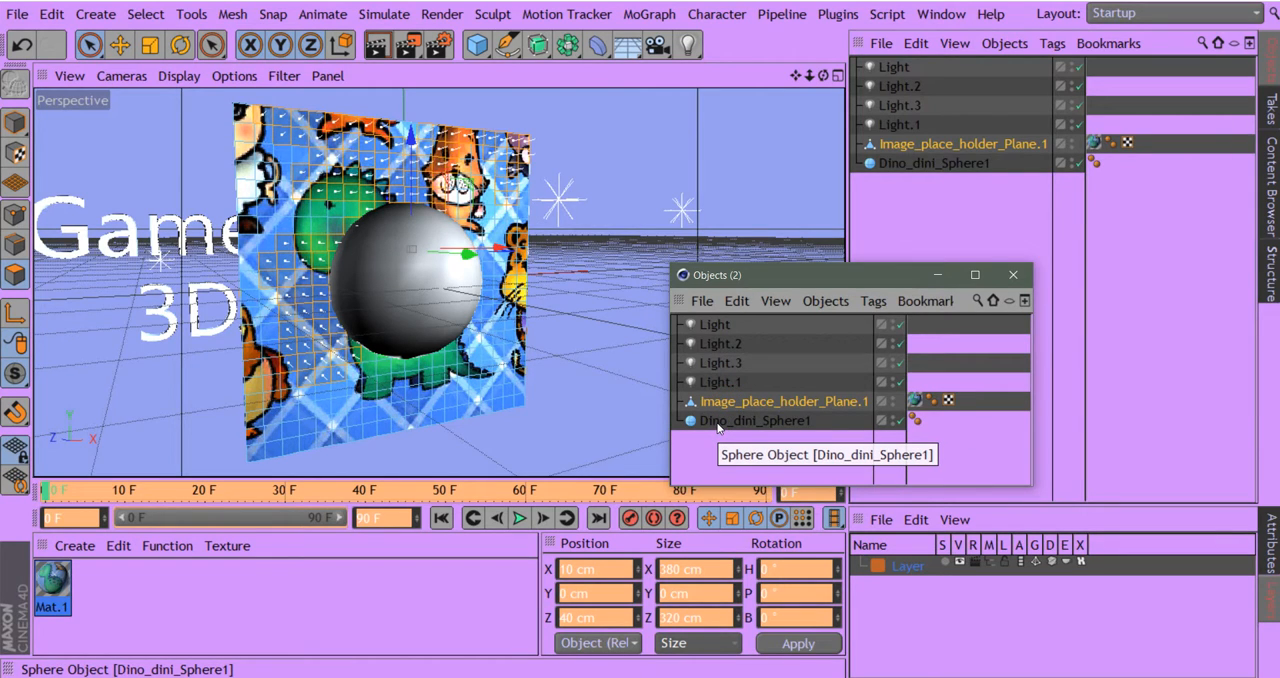
left_click(717, 424, "ctrl")
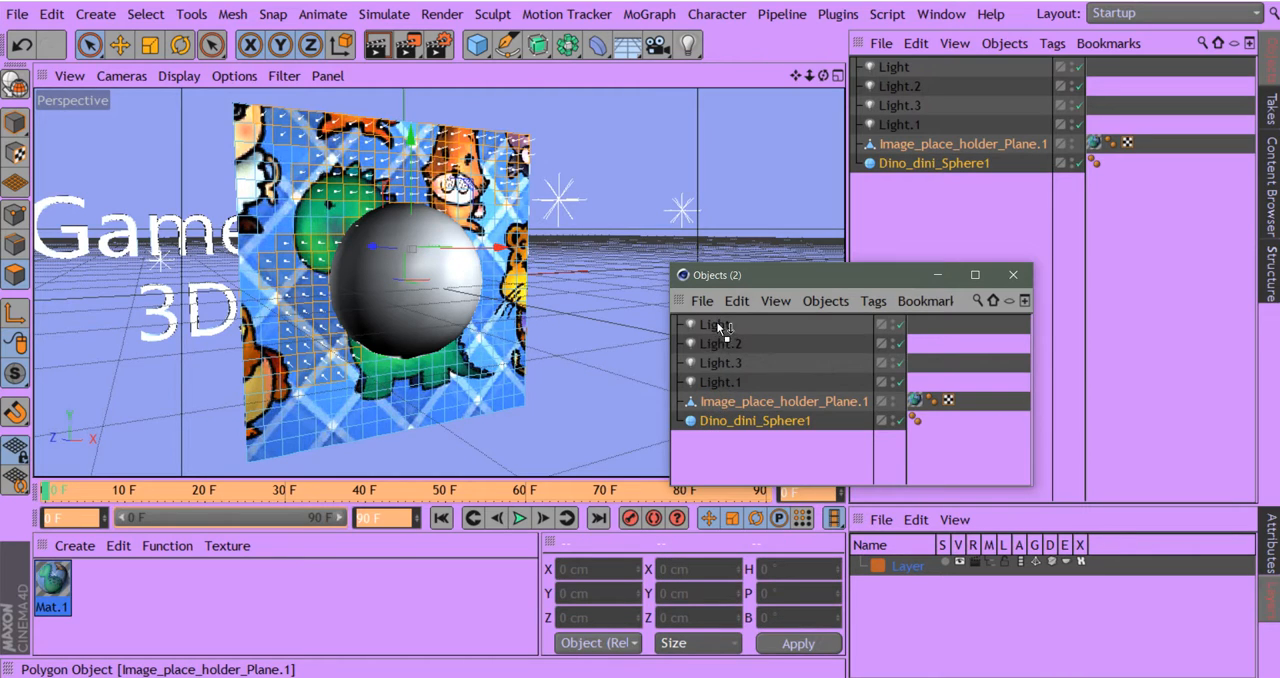
left_click_drag(718, 324, 718, 324)
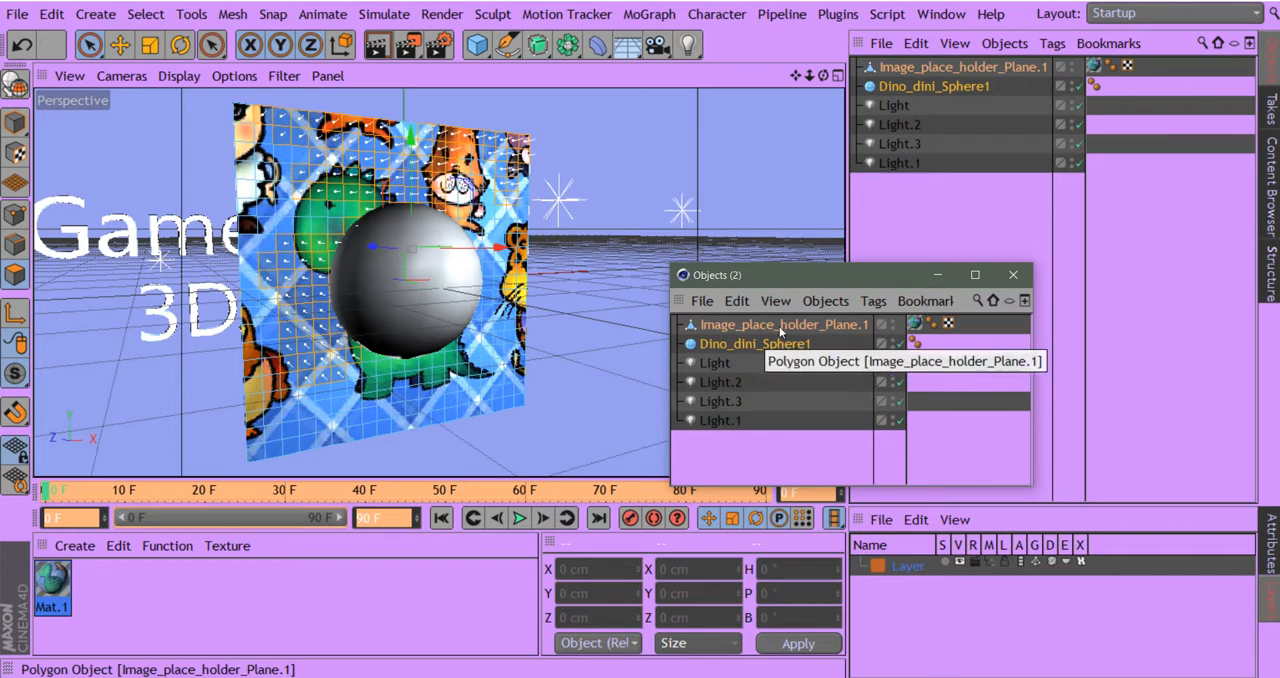
left_click(738, 346)
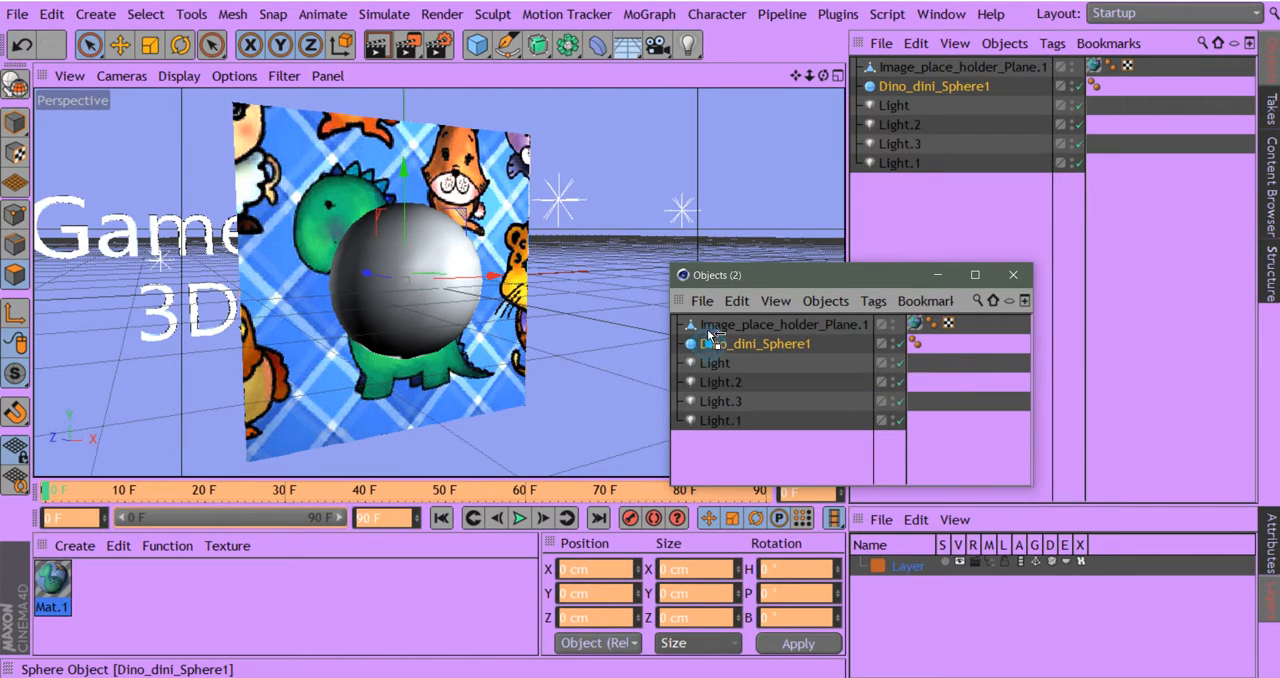
left_click_drag(710, 325, 707, 323)
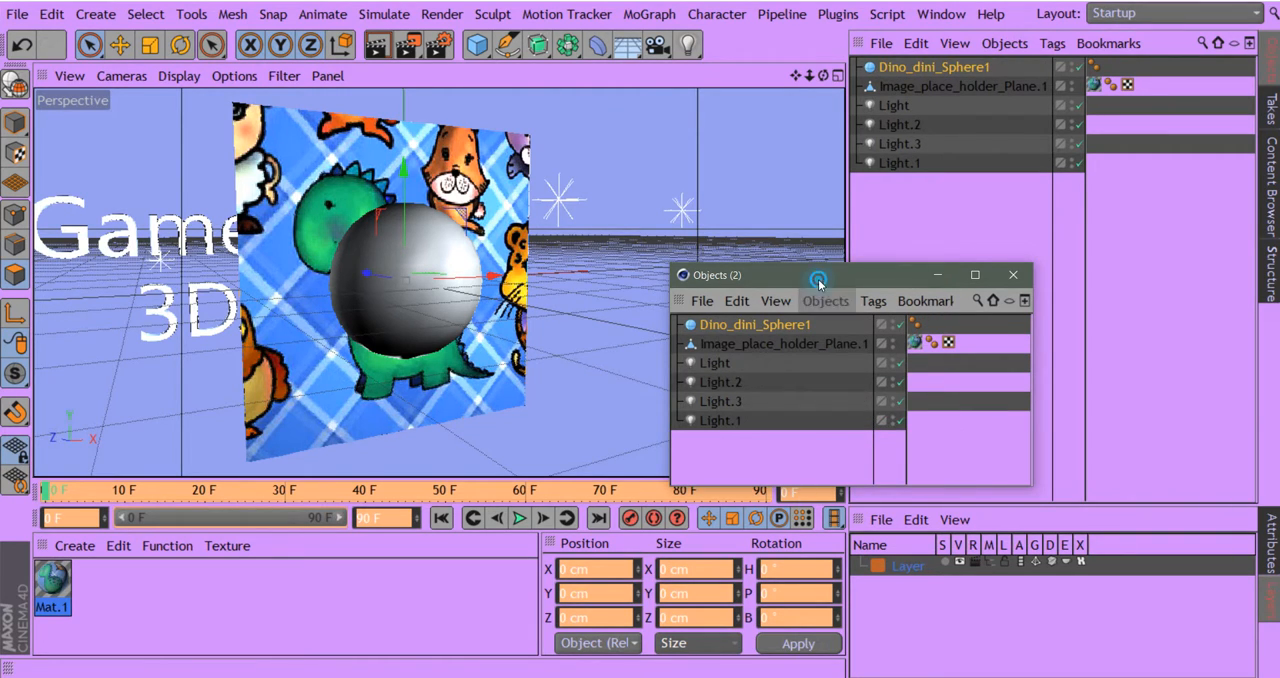
- Move the floating object list aside and close it
left_click_drag(818, 281, 794, 271)
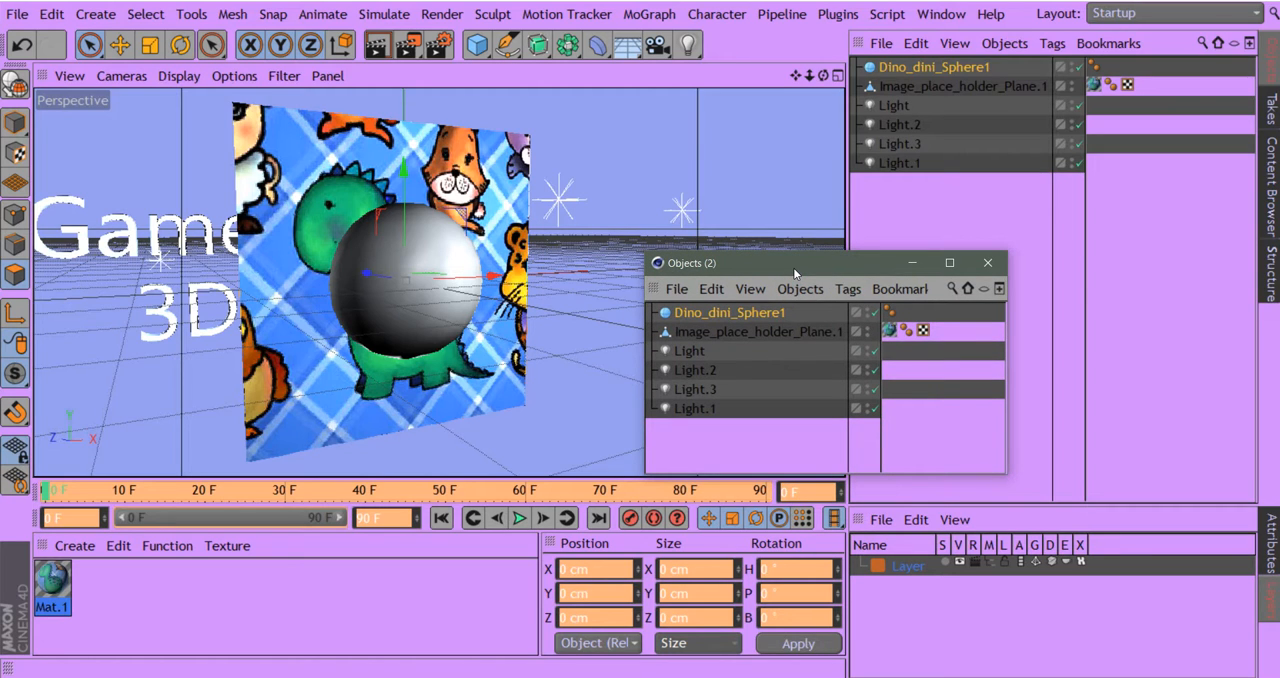
left_click_drag(793, 267, 909, 230)
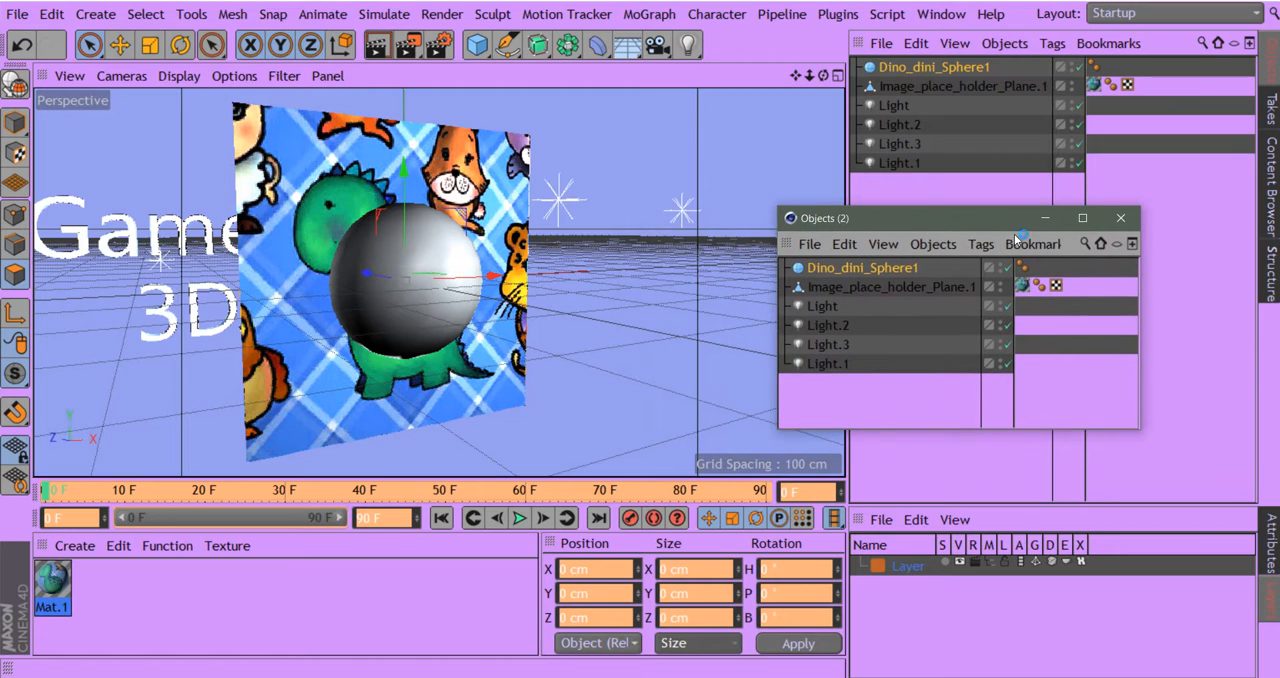
left_click(1121, 218)
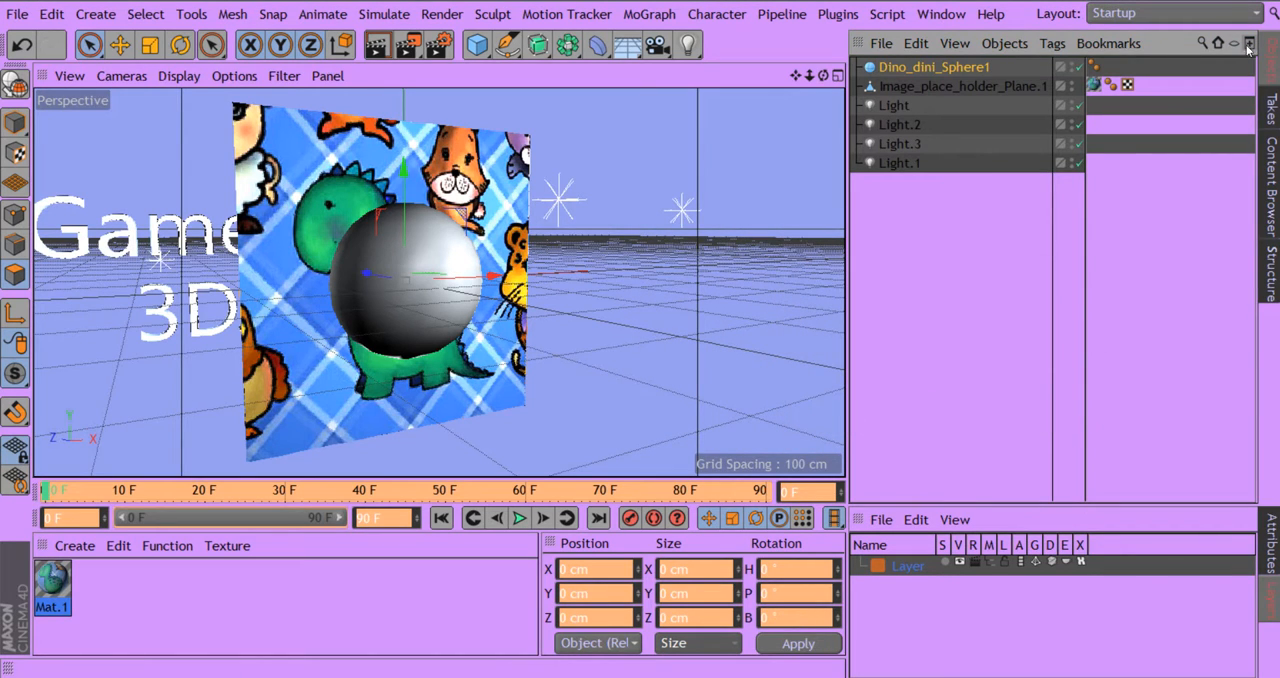
- Reopen the object list in a separate window, reposition it, and close it again
left_click(1250, 47)
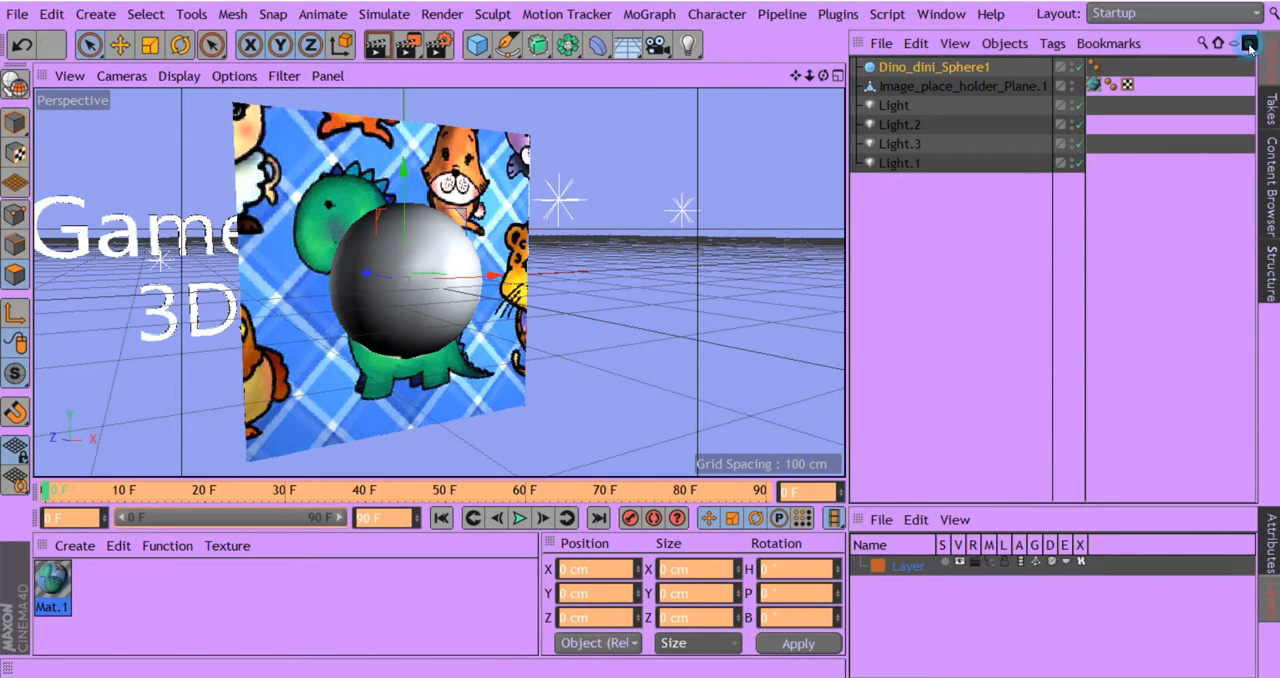
left_click_drag(977, 219, 1004, 164)
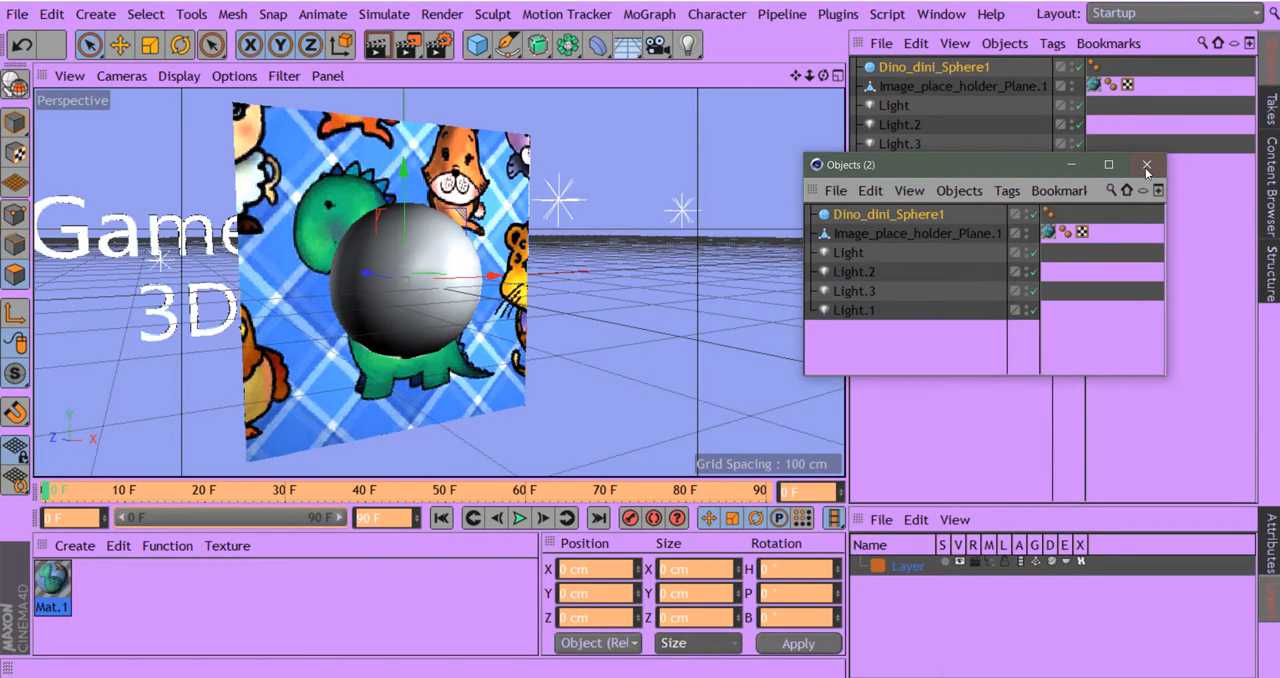
left_click(1146, 165)
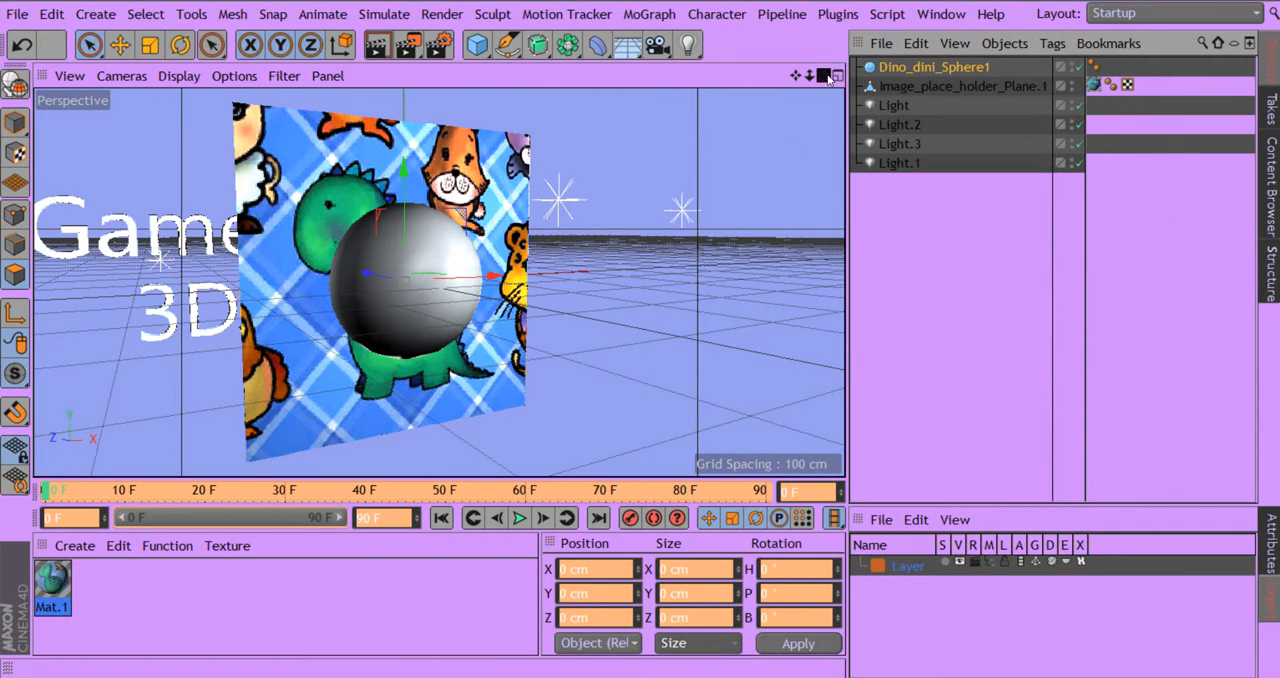
left_click_drag(828, 79, 578, 372)
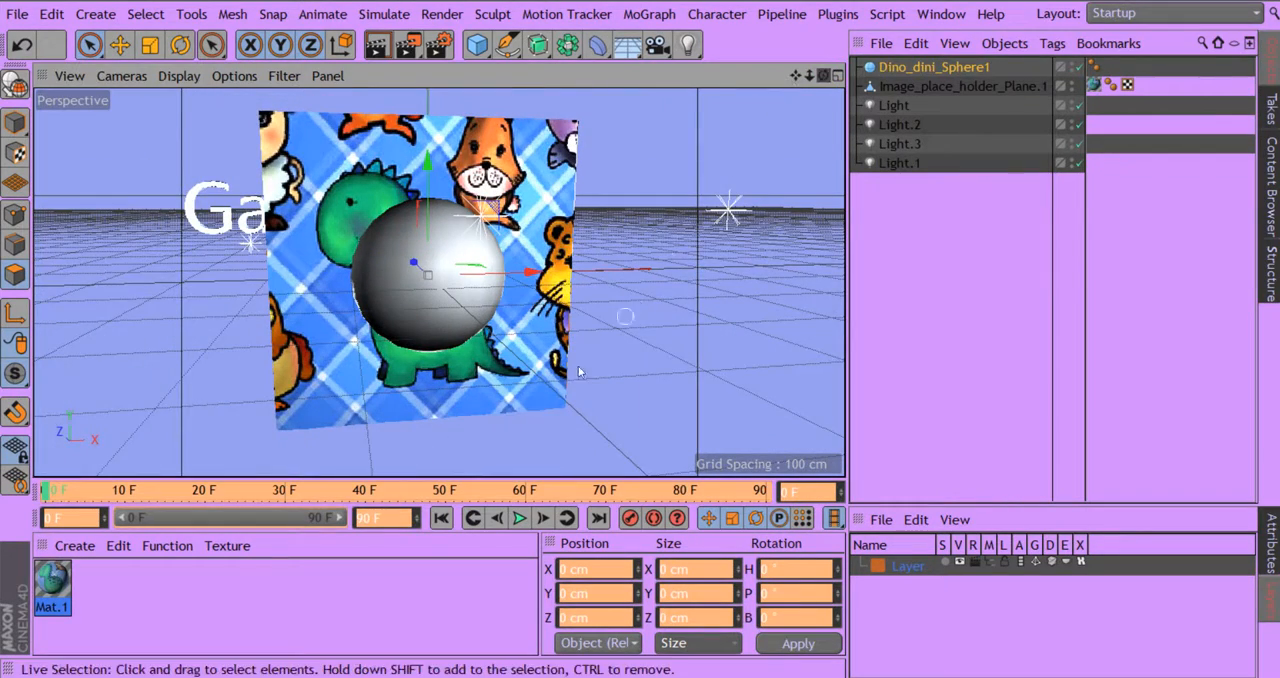